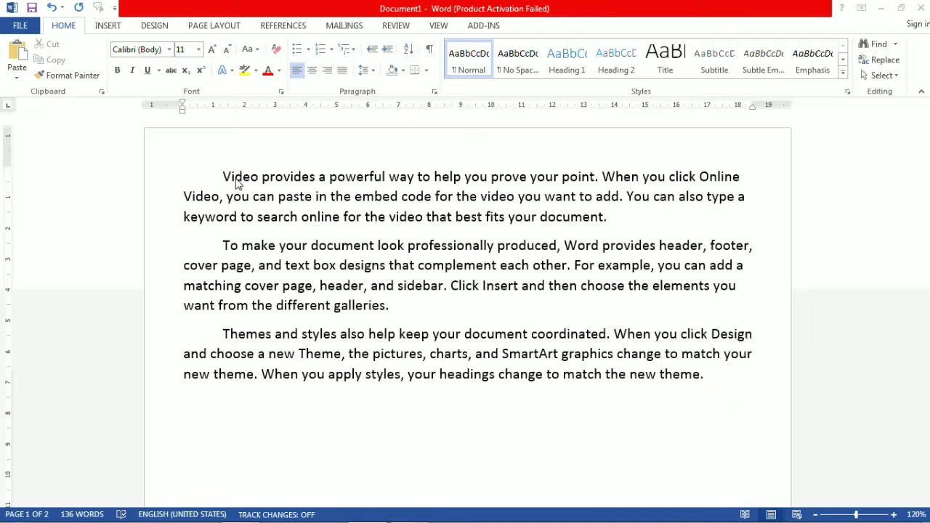
Step: Delete the word "Video" that opens the first paragraph, then undo, redo and undo that deletion again
double_click(236, 184)
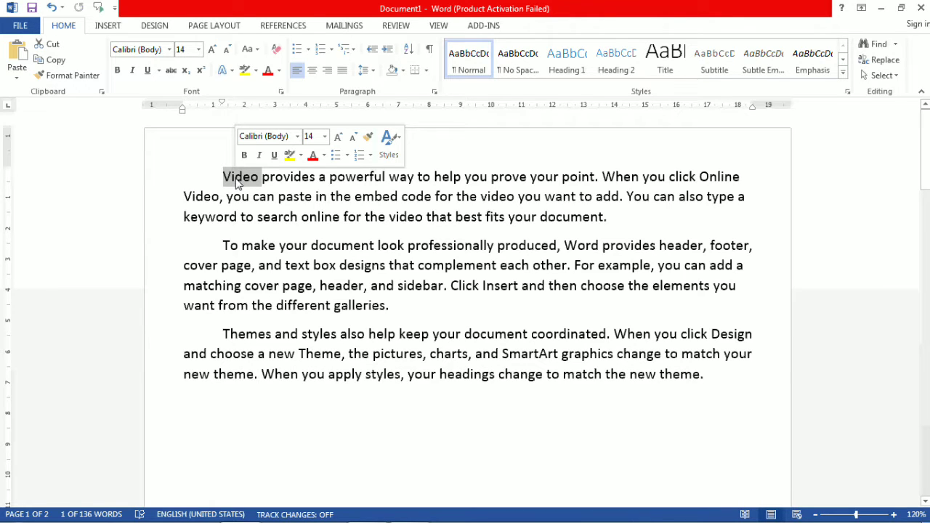
key(Delete)
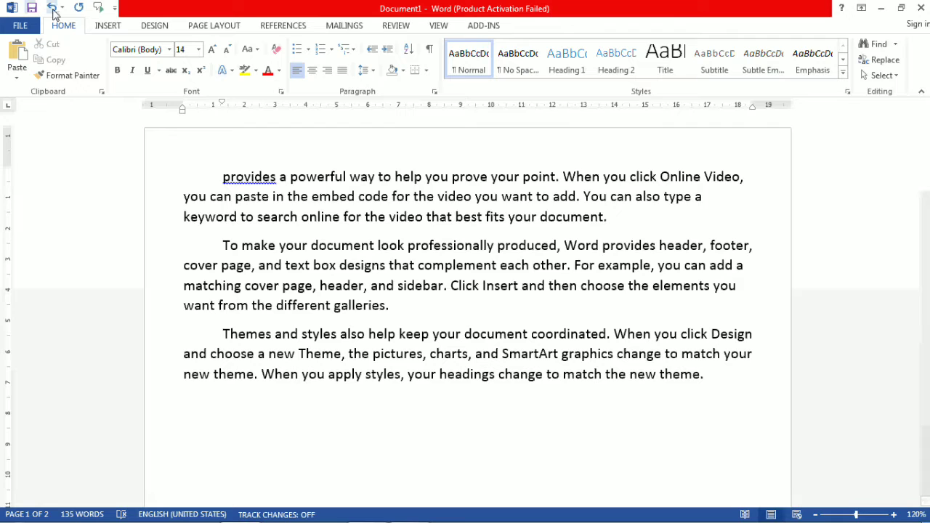
click(52, 7)
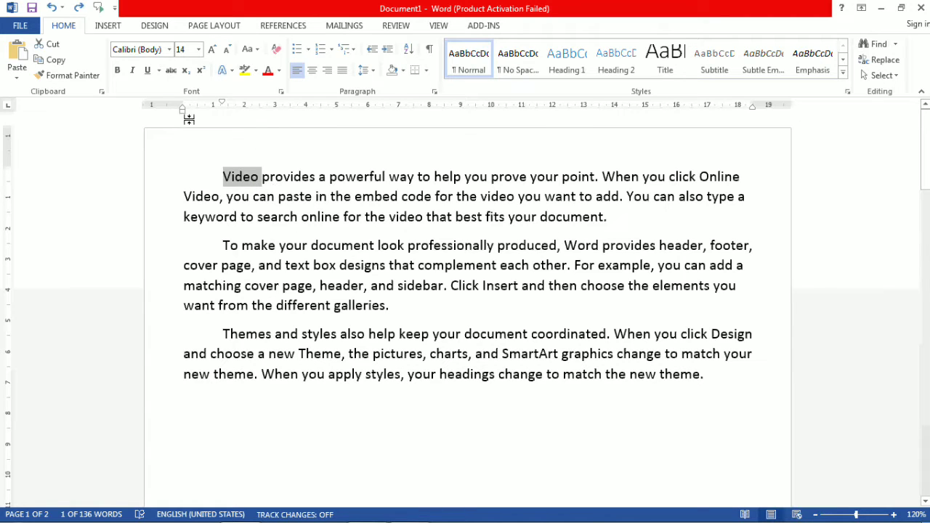
click(79, 7)
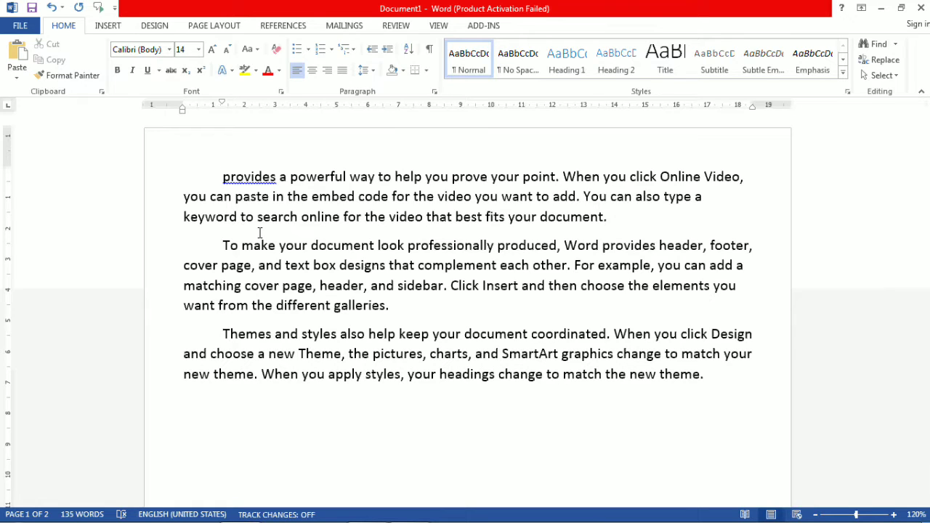
key(ctrl+z)
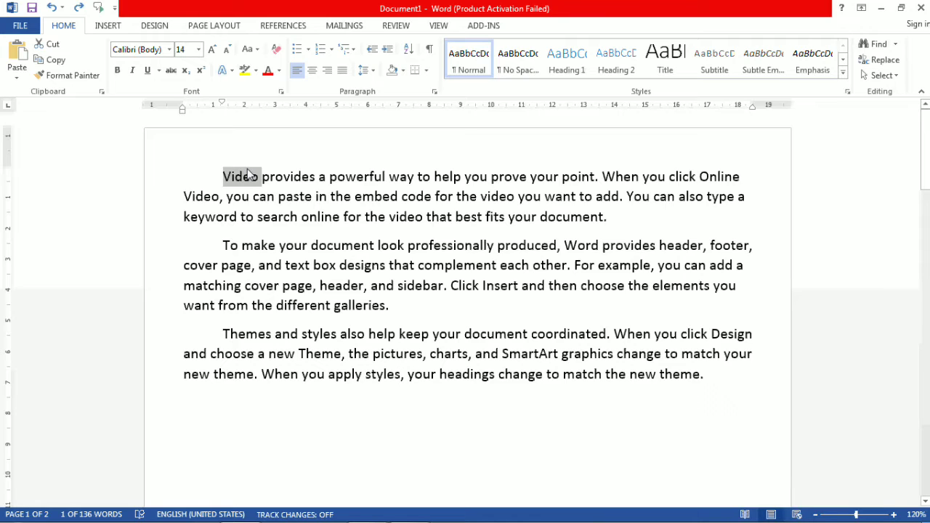
Step: Delete the selected word "Video" once more, undo the deletion and clear the selection
key(Delete)
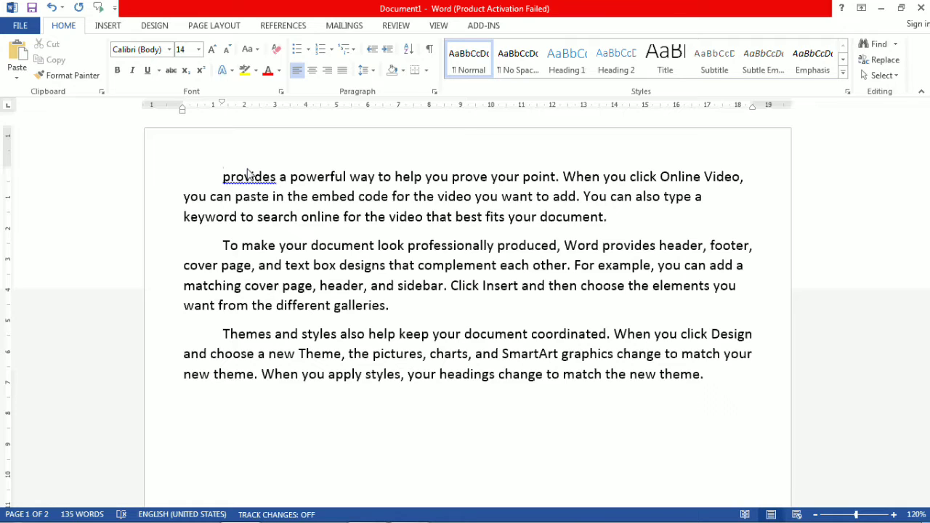
key(ctrl+z)
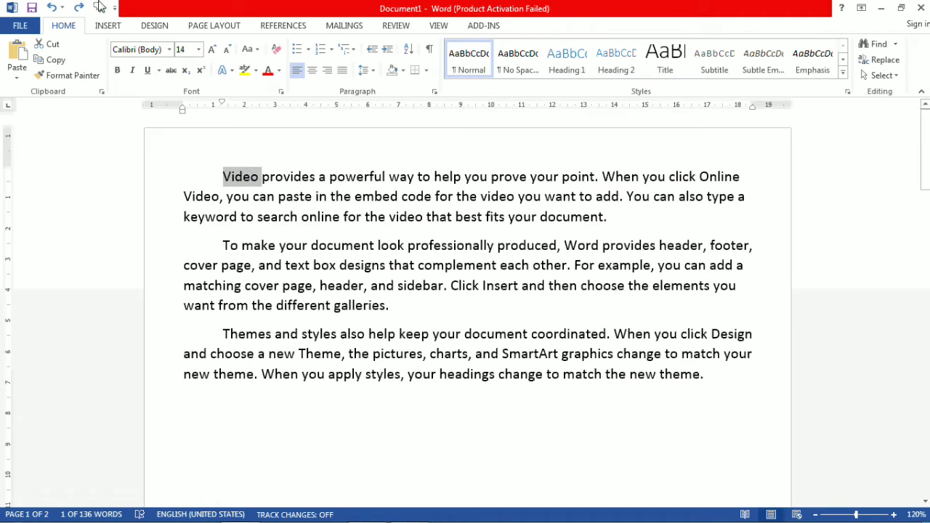
click(302, 232)
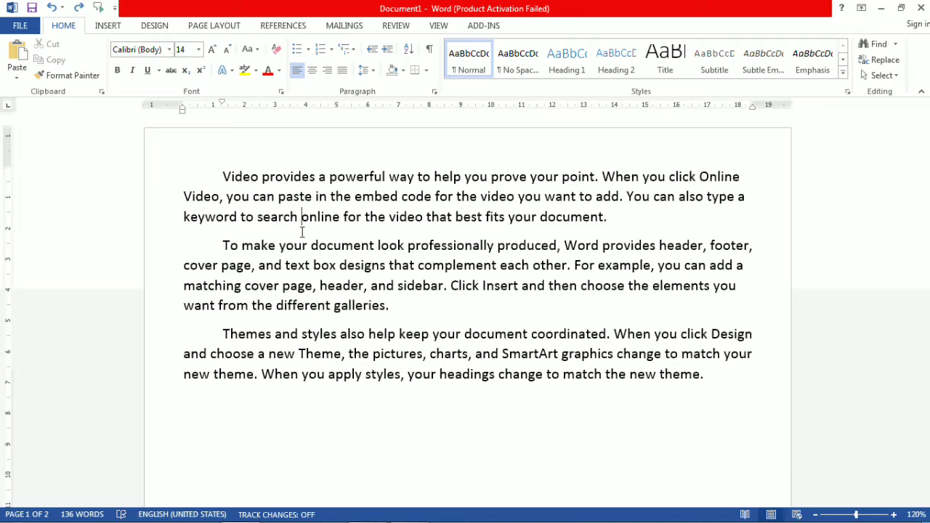
Step: Select only the word "provides" in the first line, then clear the selection
triple_click(287, 176)
key(Left)
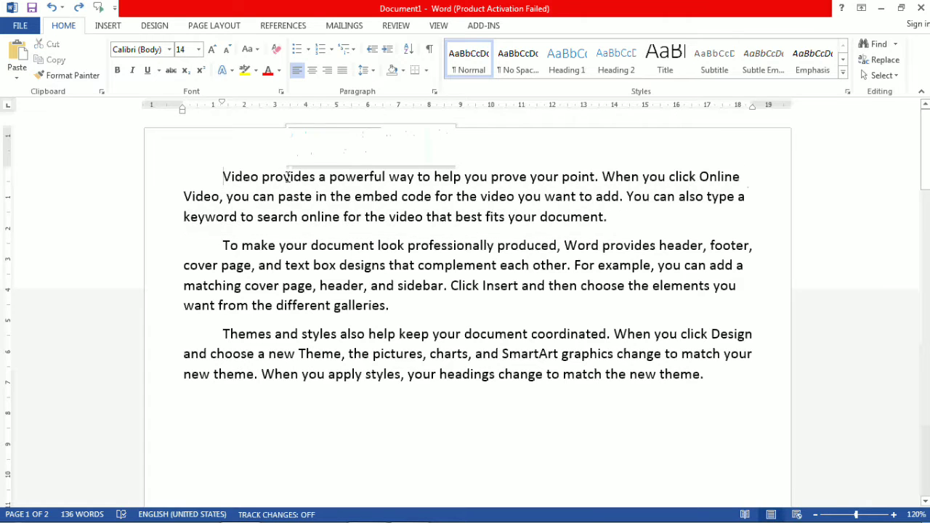
double_click(289, 176)
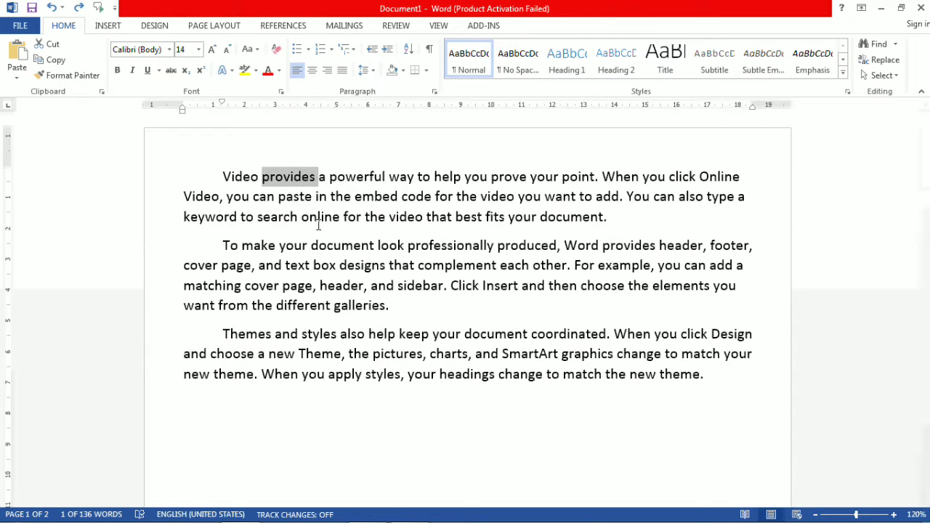
click(310, 221)
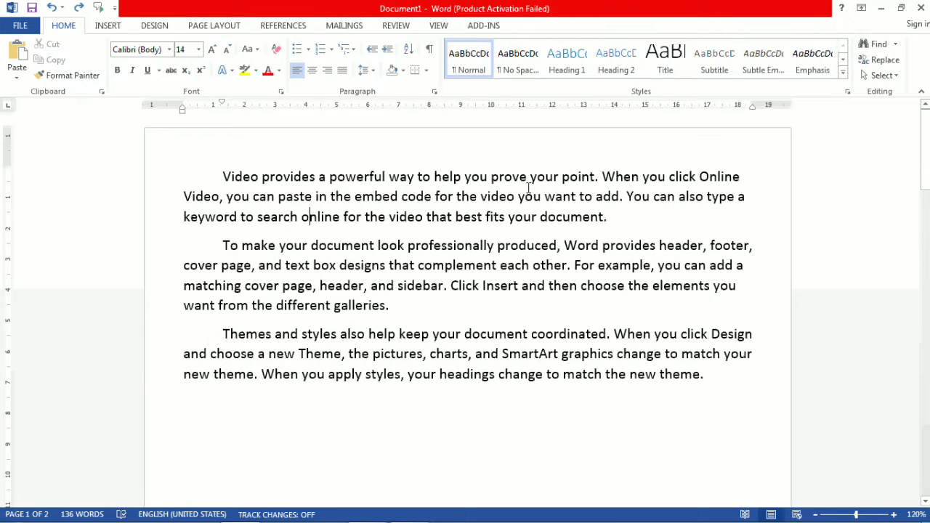
Step: Select the document's first sentence, then select the entire first paragraph and clear the selection
click(221, 176)
ctrl+click(328, 177)
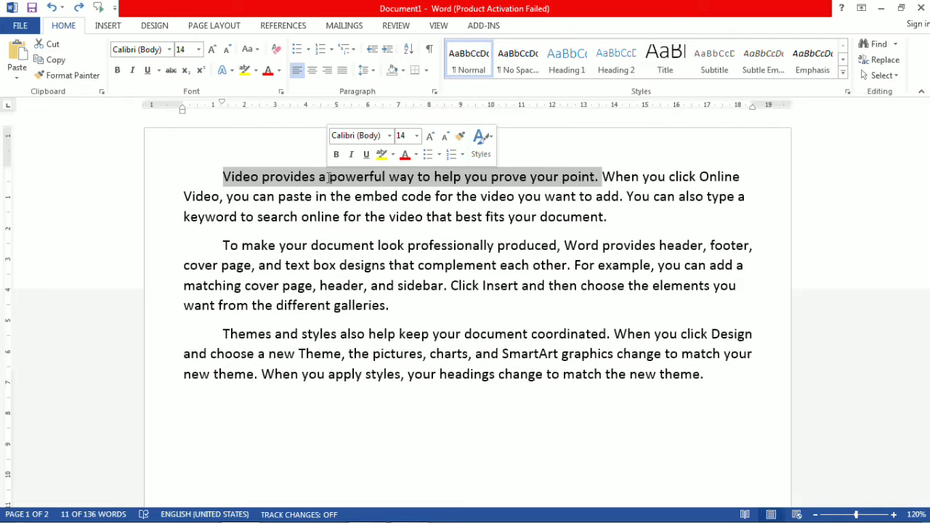
click(331, 197)
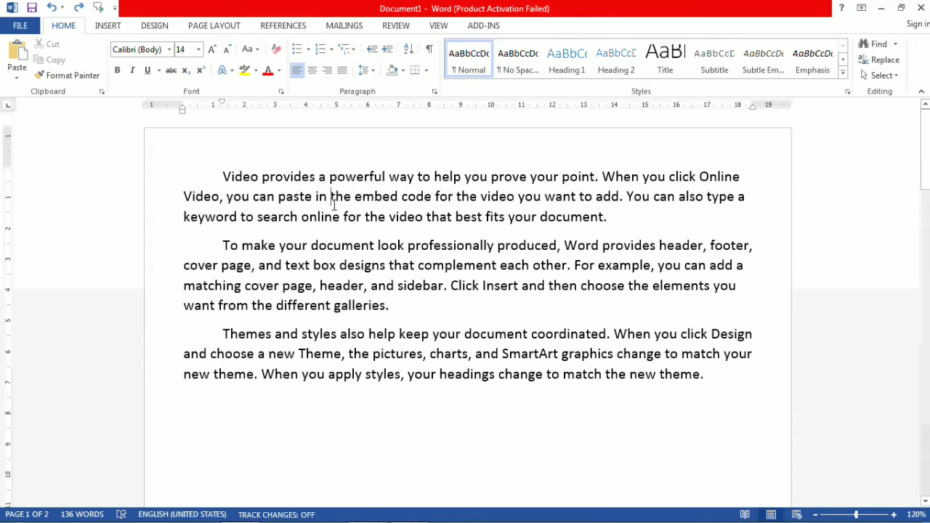
click(356, 197)
key(BackSpace)
triple_click(352, 196)
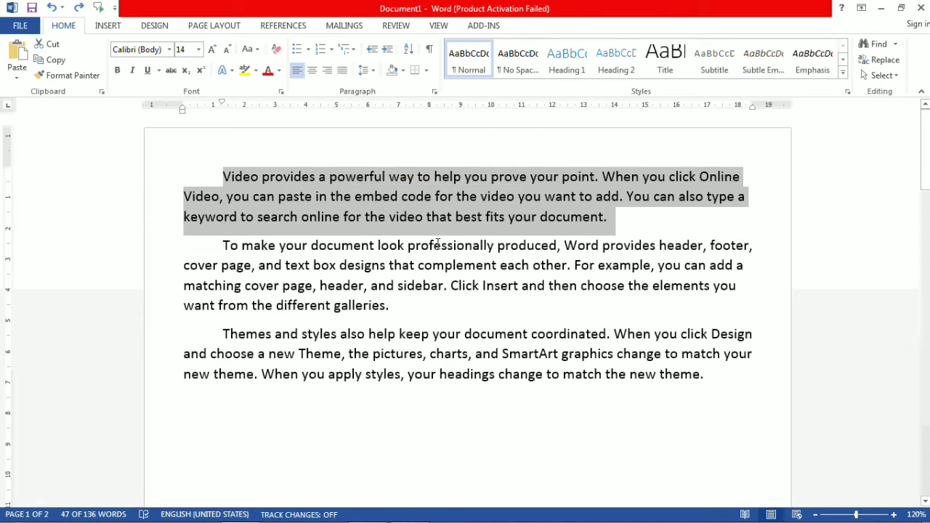
key(Left)
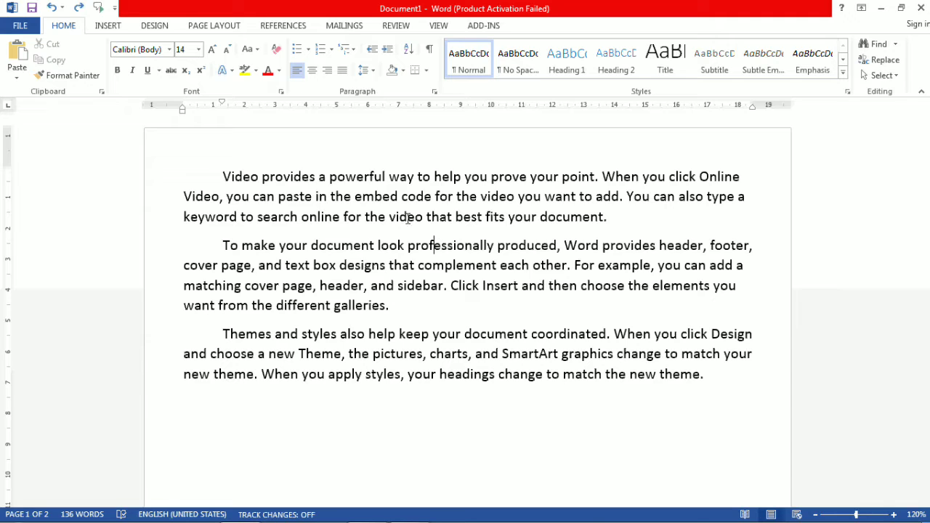
Step: Select from the start of the document through "complement each other.", then select the whole document and clear the selection
click(217, 175)
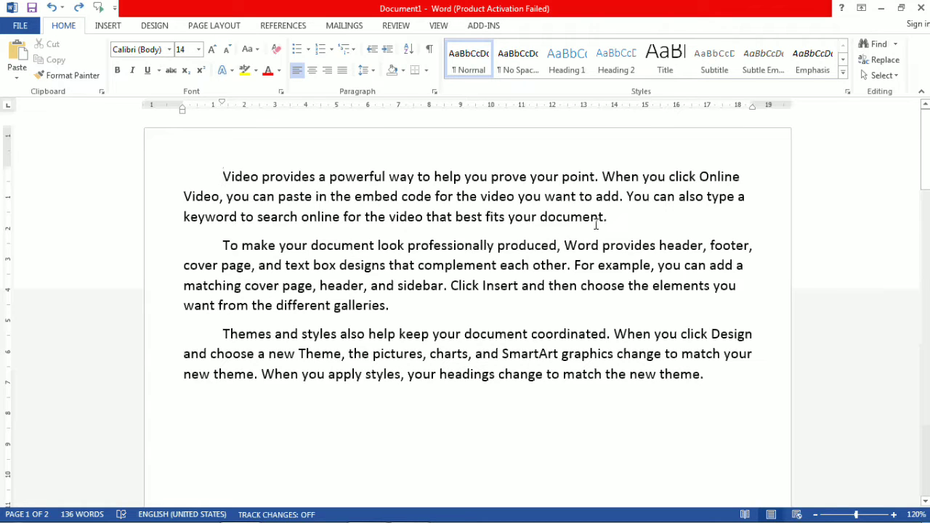
shift+click(573, 269)
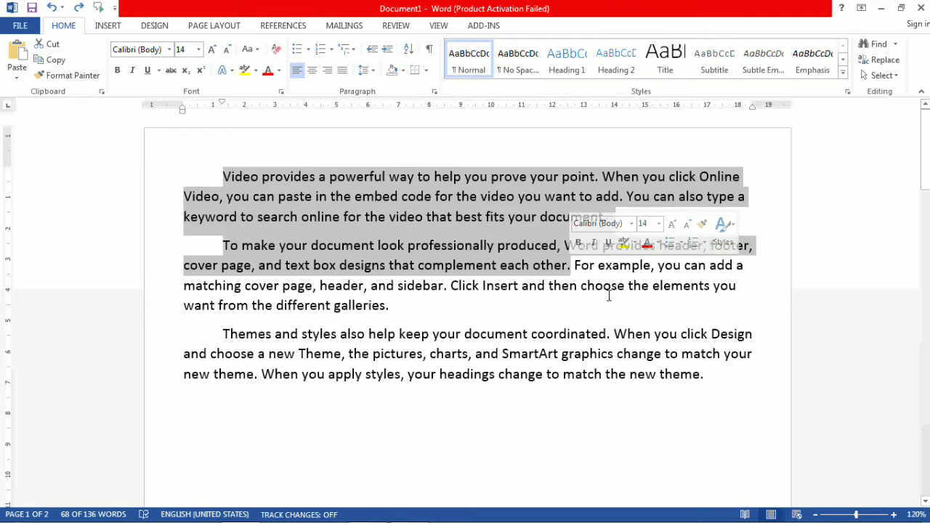
click(606, 300)
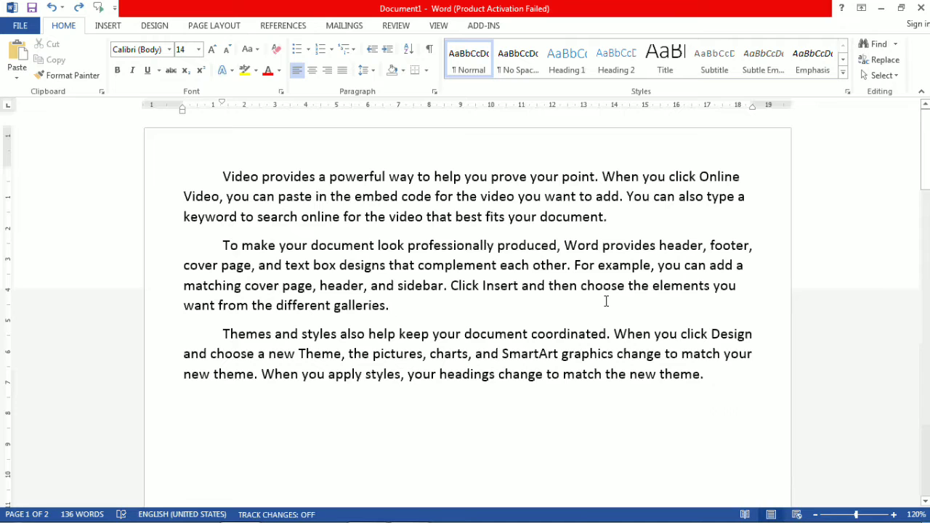
key(ctrl+a)
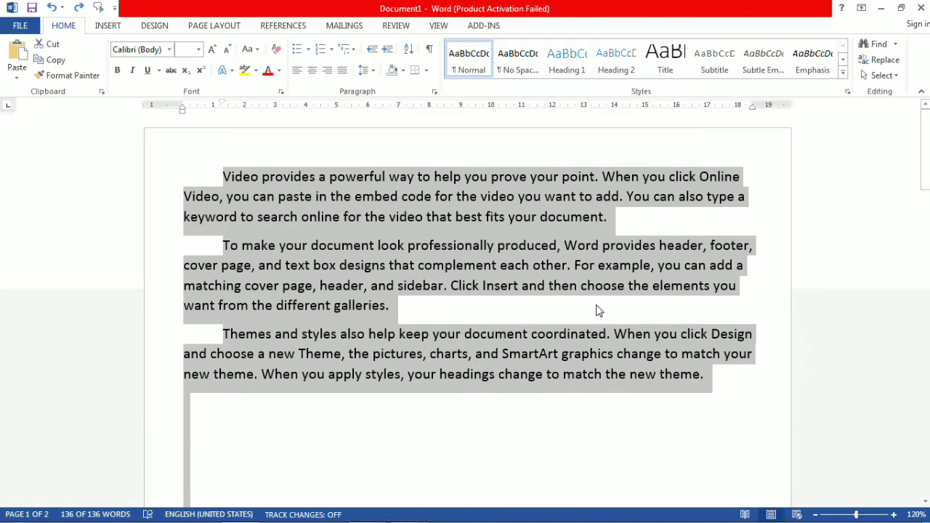
click(590, 310)
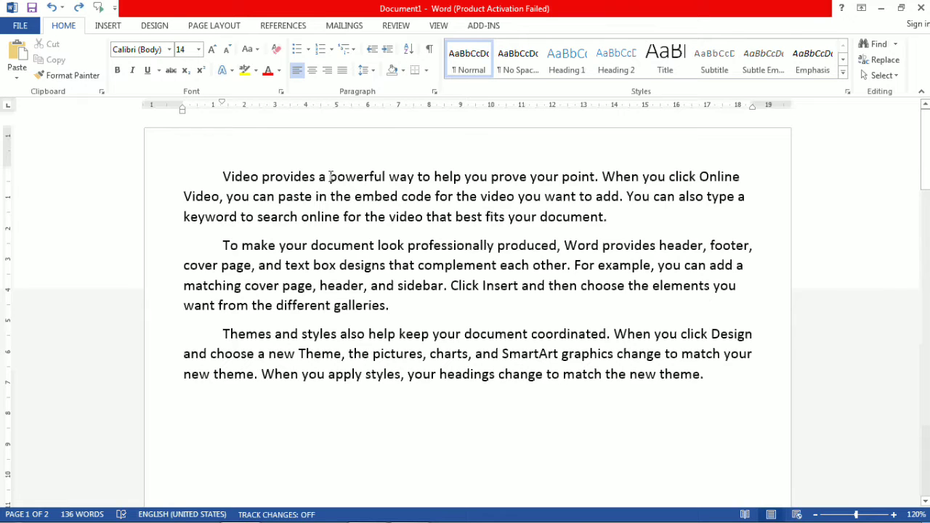
Step: Select the separate words "powerful", "the", "that" and "page" together across the first two paragraphs, then clear the selection
double_click(334, 177)
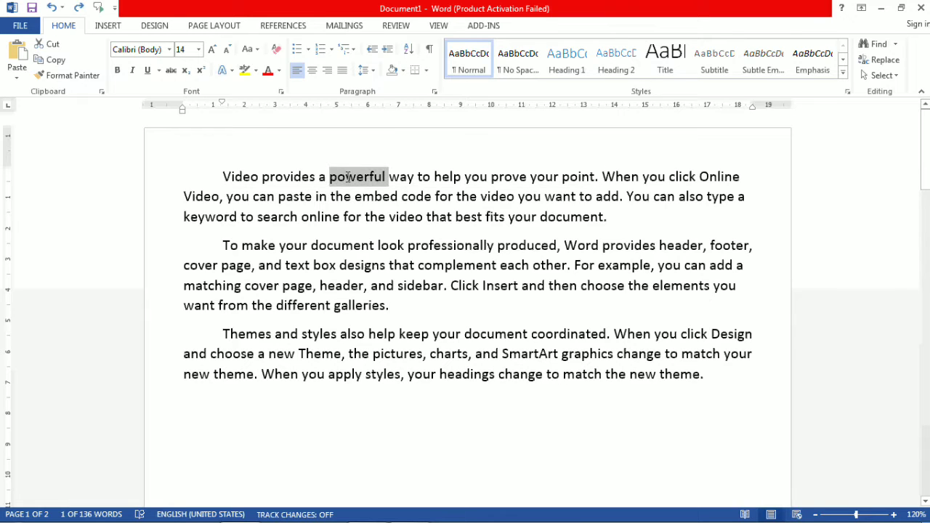
double_click(375, 218)
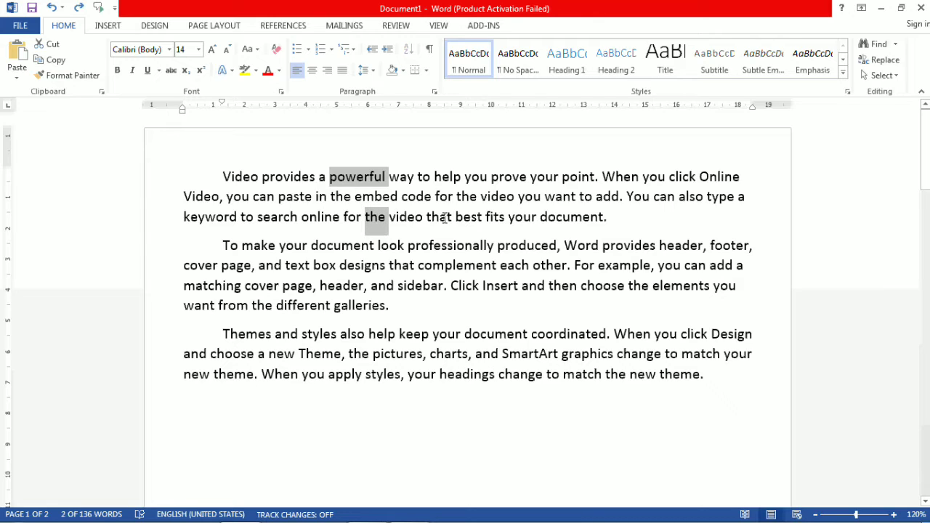
double_click(441, 218)
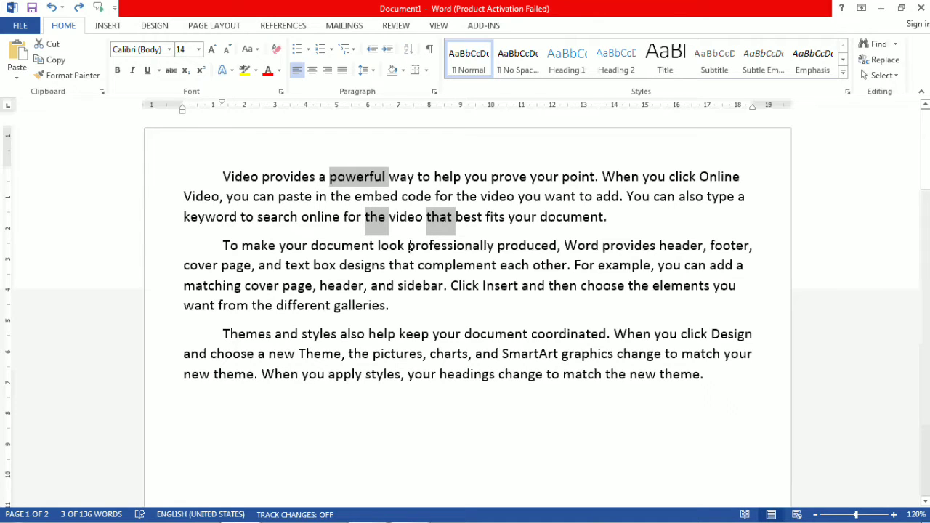
ctrl+double_click(298, 290)
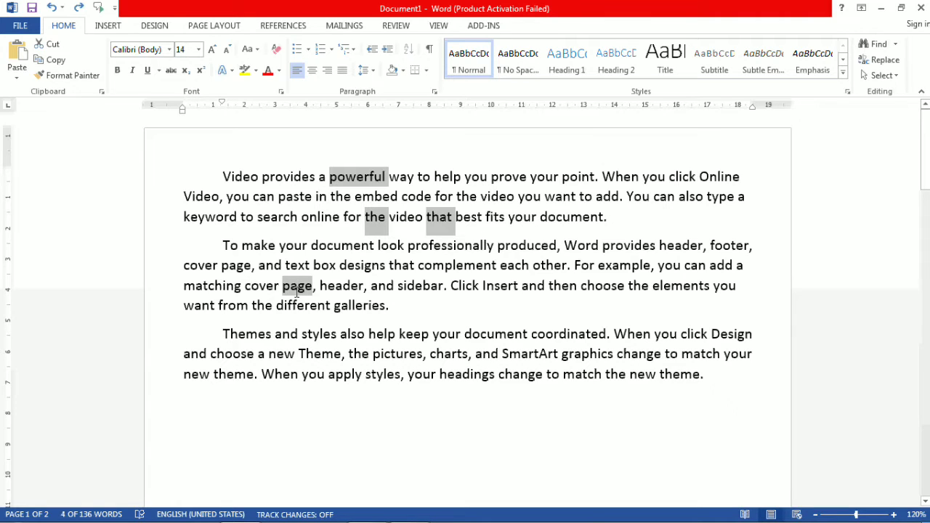
click(303, 400)
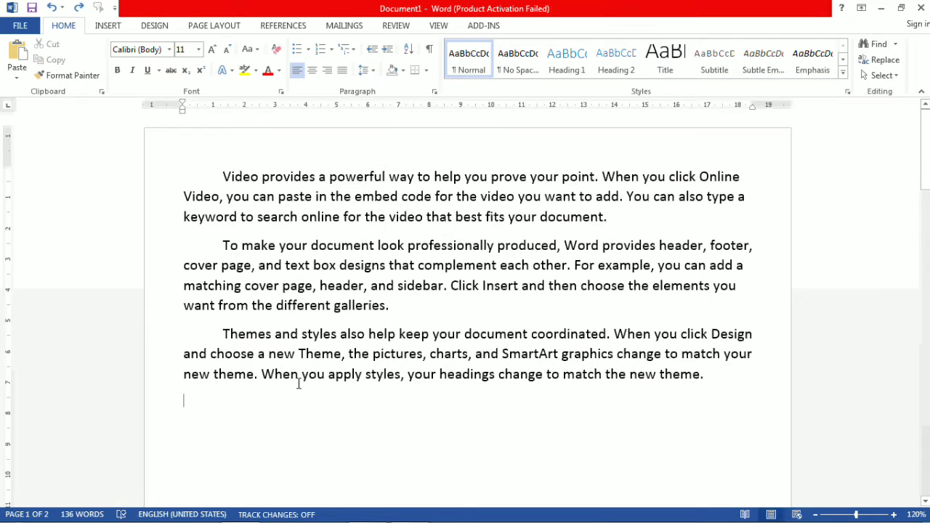
Step: Copy the first sentence plus the words "online" and "document" as one multiple selection, and paste them on a new line below the third paragraph
ctrl+click(341, 178)
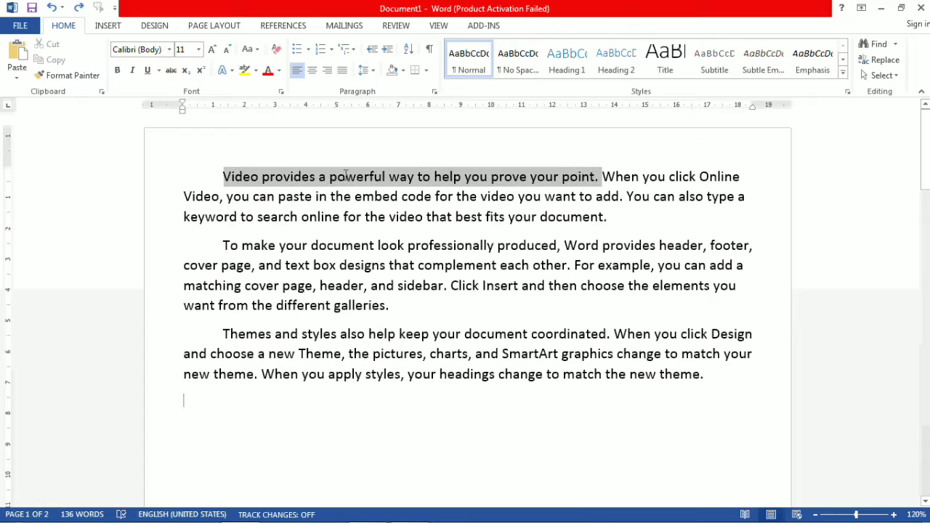
ctrl+double_click(316, 217)
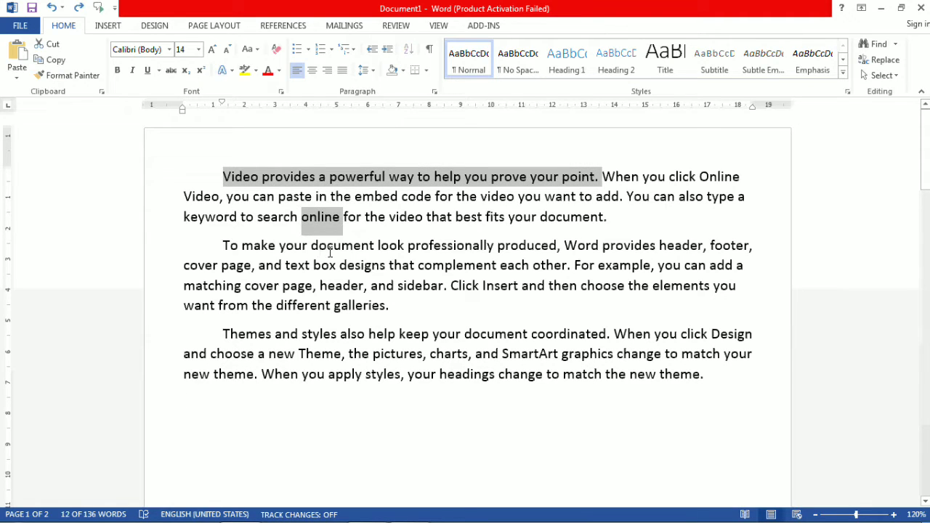
ctrl+double_click(335, 251)
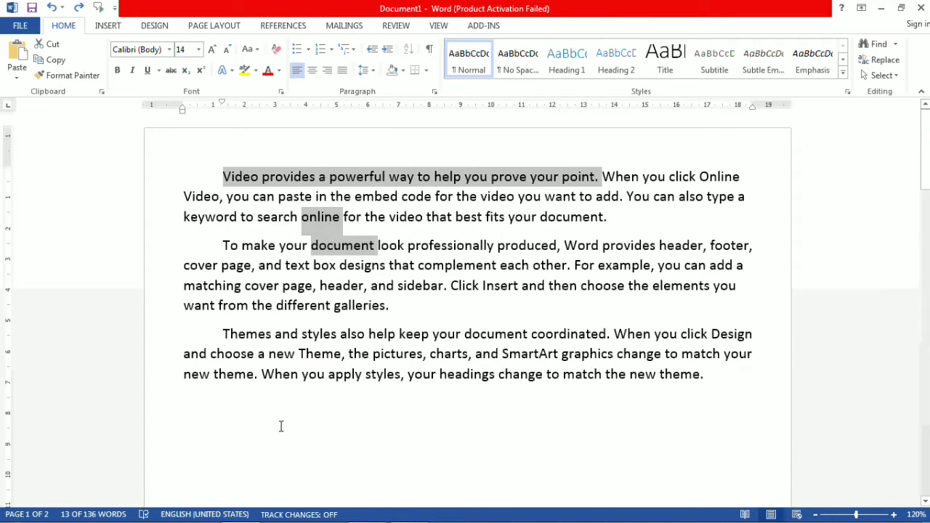
click(249, 405)
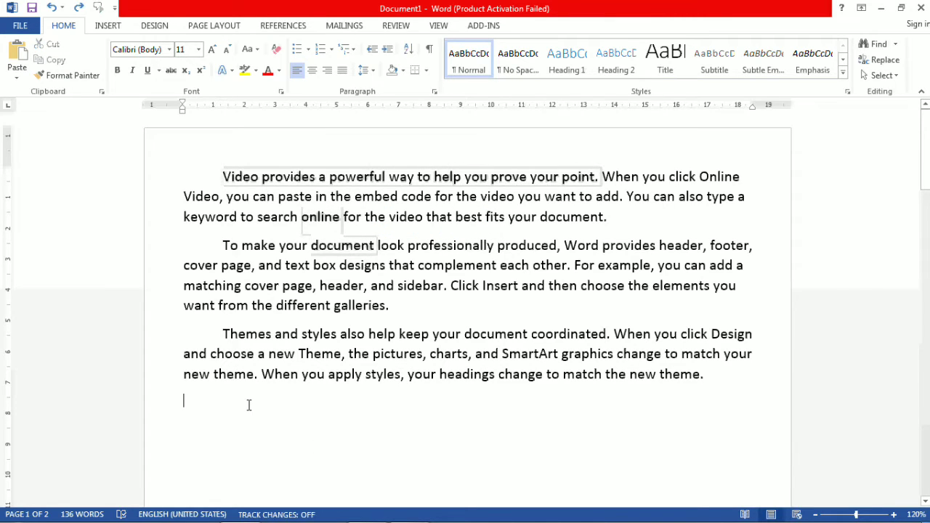
key(Return)
text(Video provides a powerful way to help you prove your point. online document)
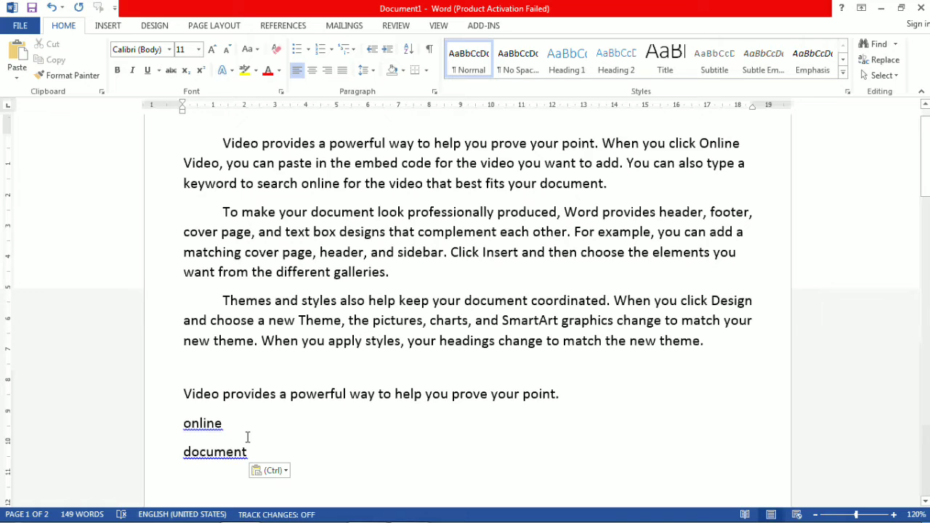
Step: Delete the three pasted lines below the third paragraph
drag(255, 452, 197, 401)
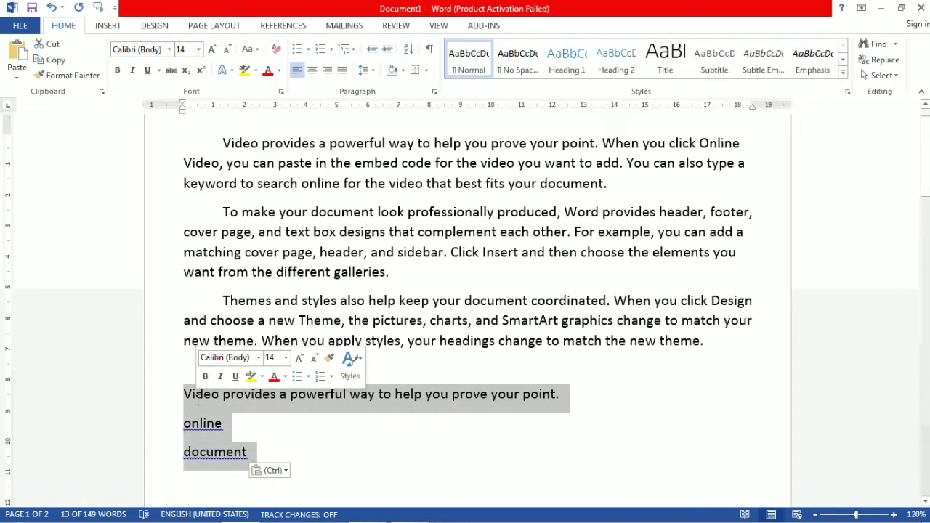
key(Delete)
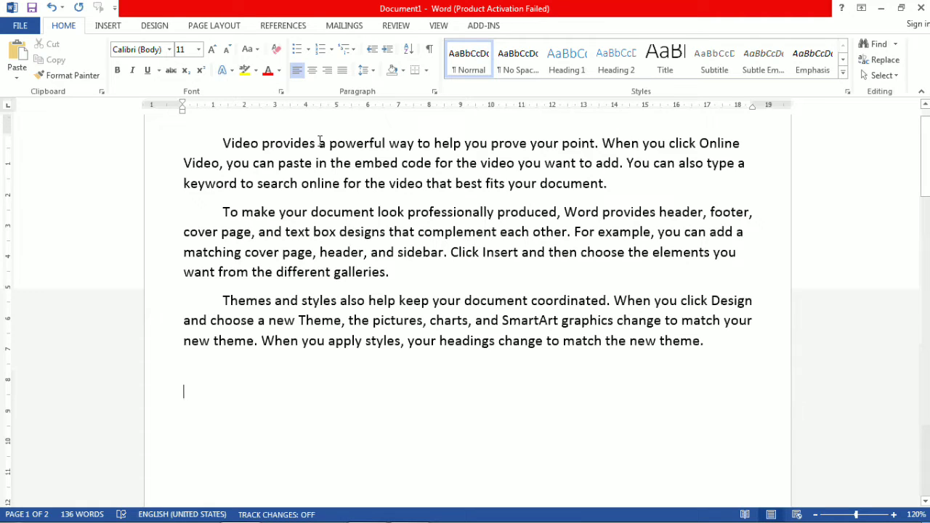
Step: Select a vertical block of text spanning the middle of the first two paragraphs, then clear the selection
key(alt)
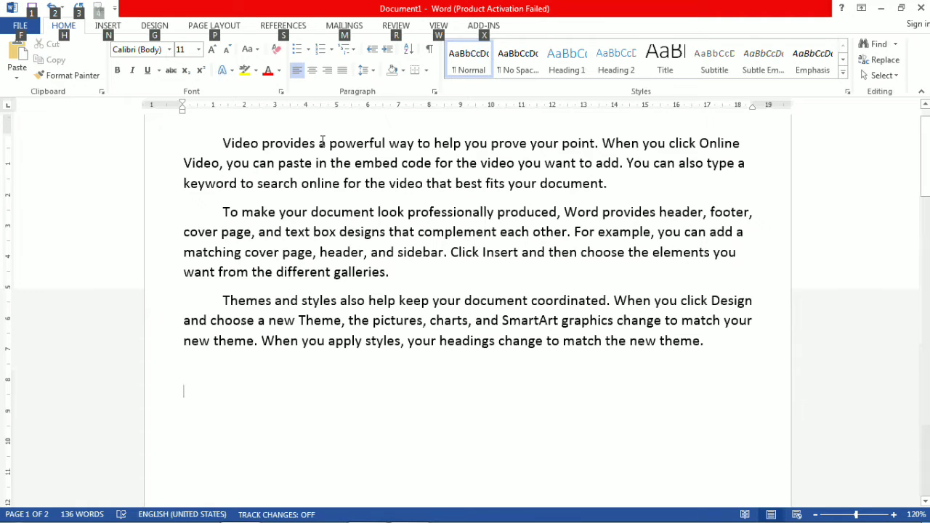
drag(315, 139, 446, 280)
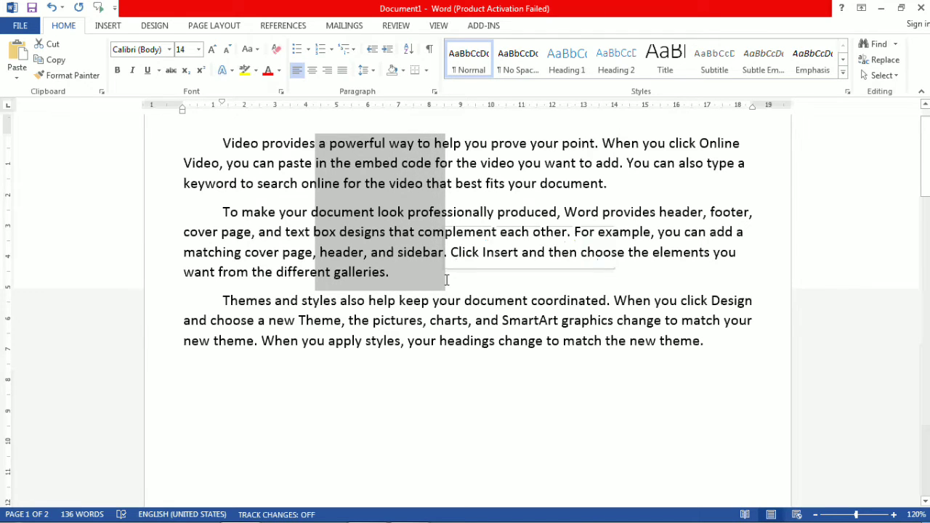
click(305, 390)
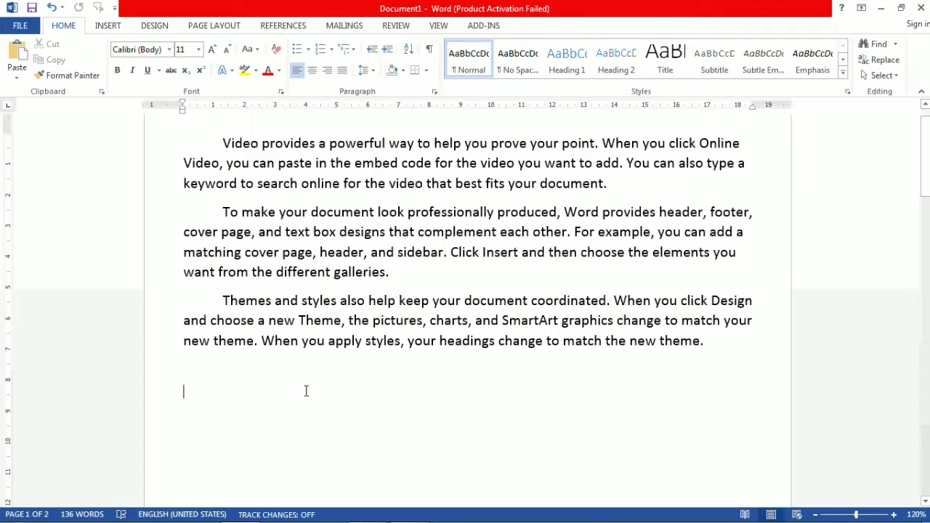
Step: Paste the copied vertical text block on the empty line below the third paragraph, then delete all the pasted lines
key(ctrl+v)
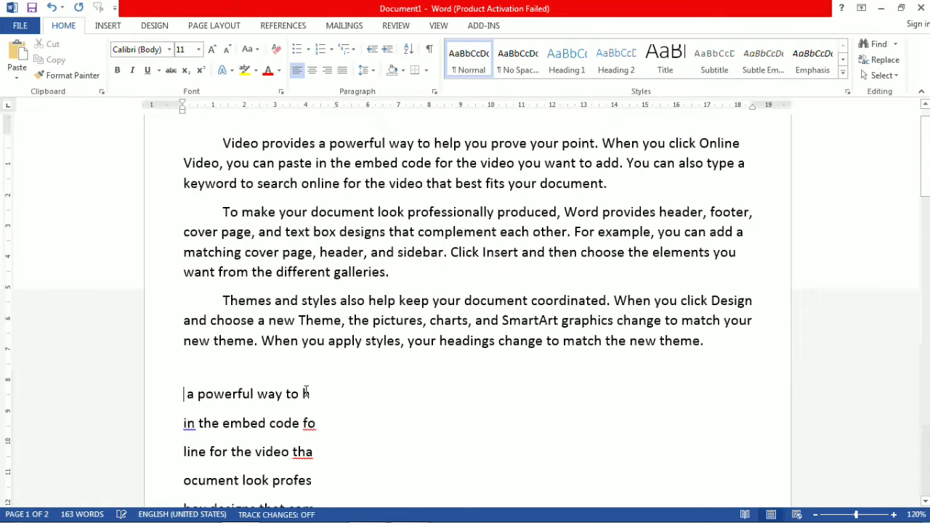
drag(926, 169, 926, 207)
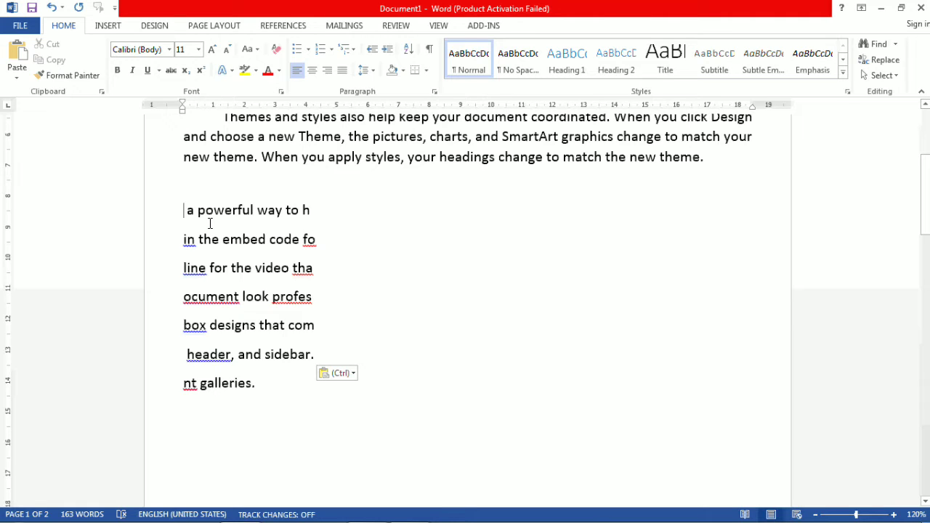
drag(258, 383, 184, 349)
drag(203, 287, 188, 220)
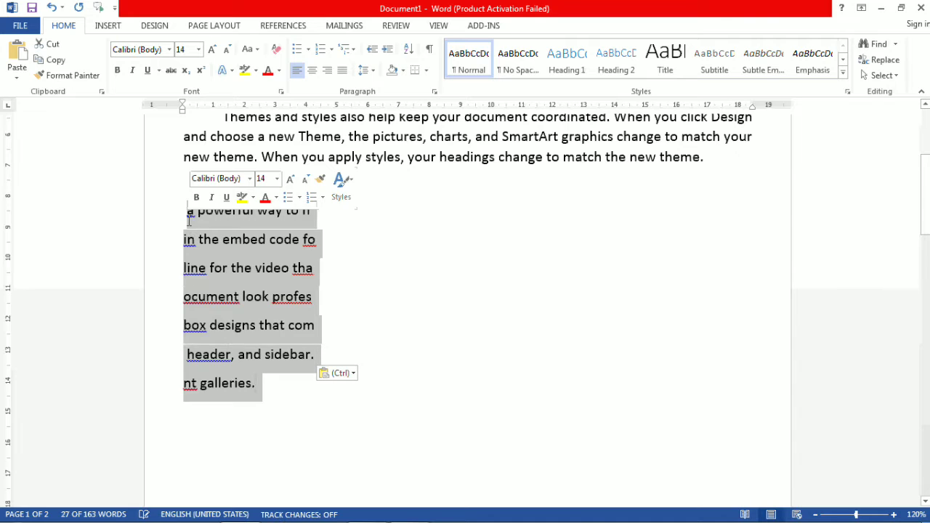
key(Delete)
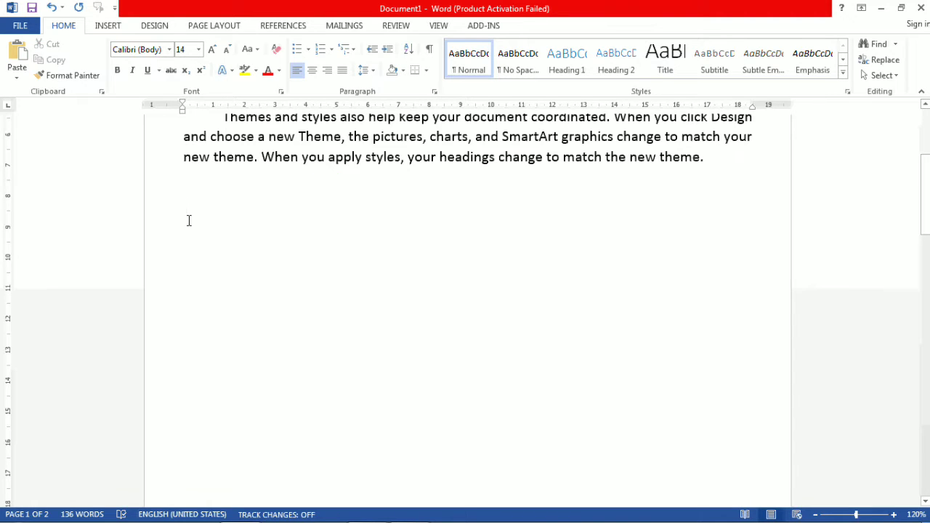
Step: Copy the word "Video" from the start of the first paragraph and paste it on the line below the third paragraph
drag(928, 181, 928, 138)
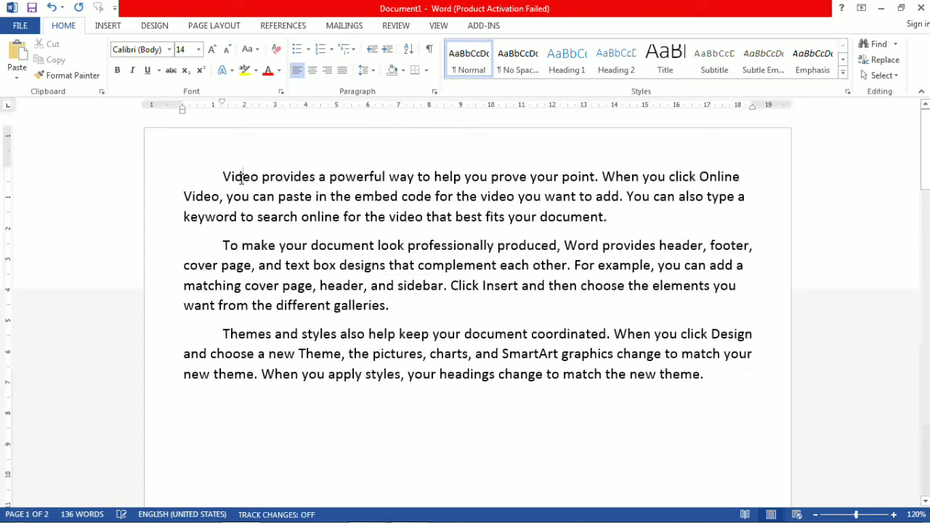
double_click(241, 178)
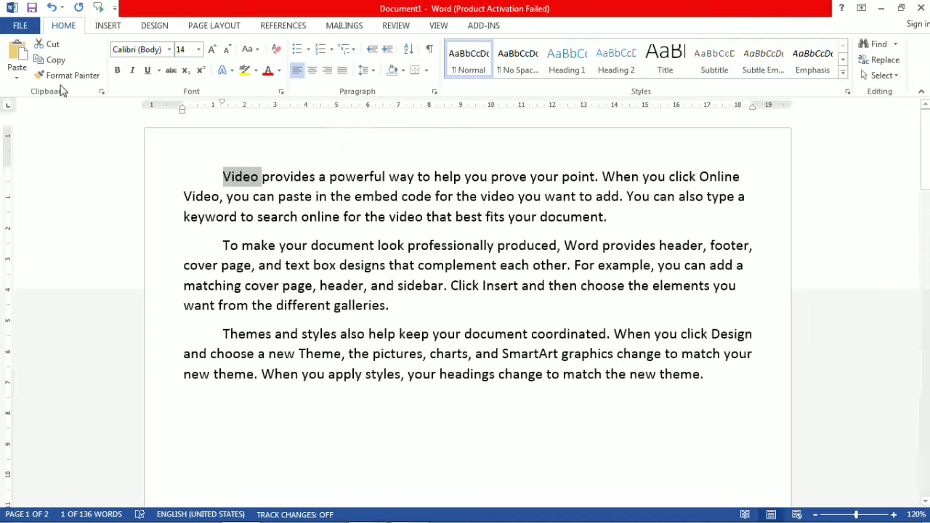
click(56, 63)
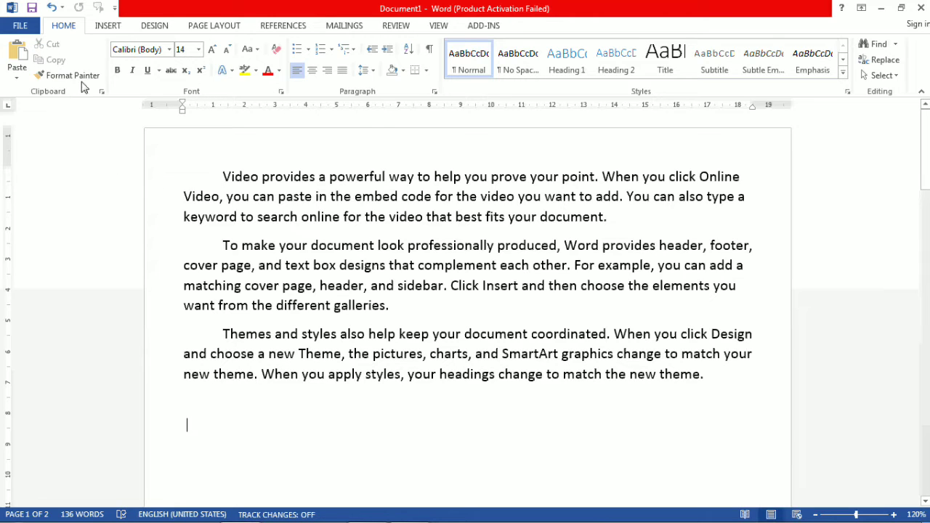
click(14, 64)
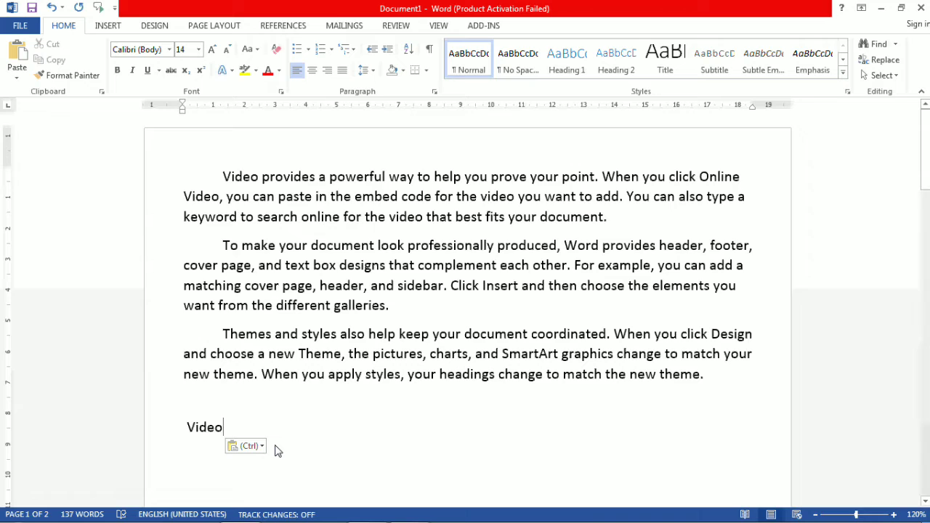
Step: Copy the first paragraph's opening word "Video" again and paste it on a new line under the pasted word
double_click(240, 175)
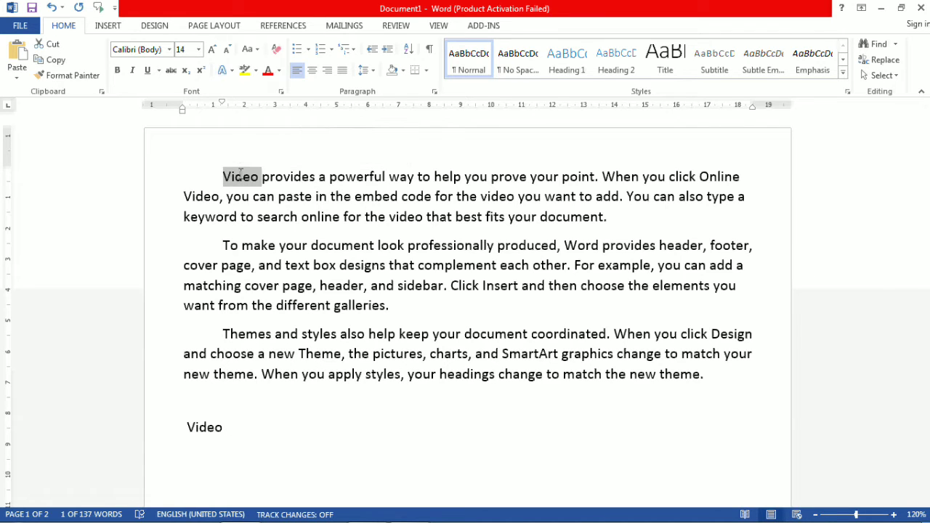
click(239, 432)
key(Return)
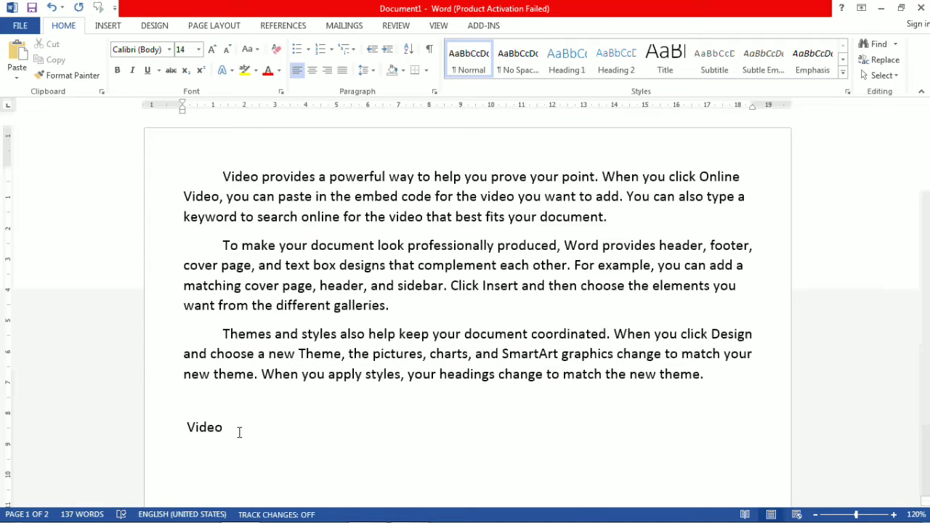
key(ctrl+v)
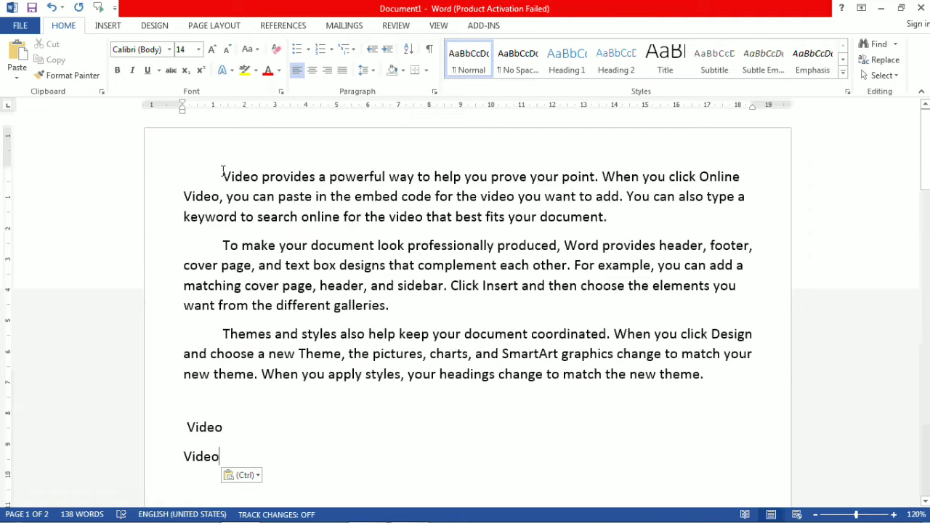
Step: Cut the first paragraph's text, leaving its final period, and paste it on a new line under the second pasted "Video"
drag(223, 172, 605, 215)
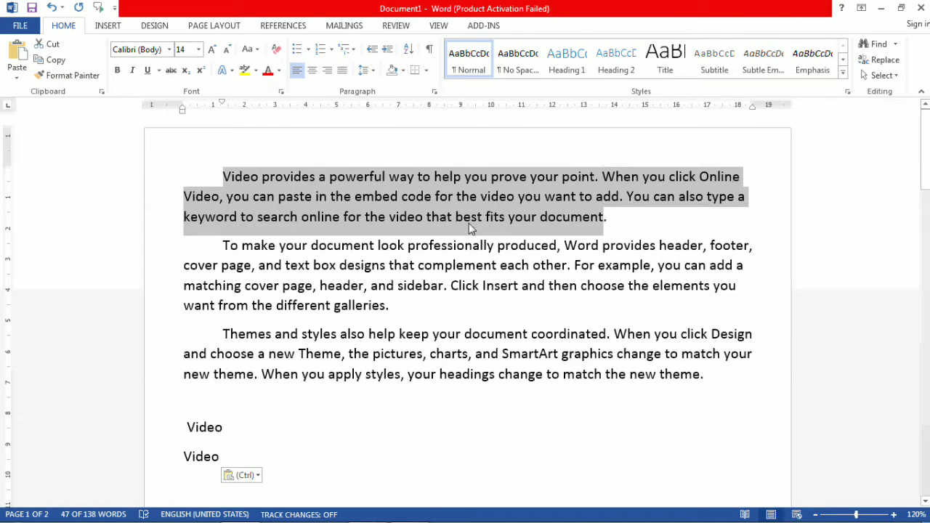
click(51, 45)
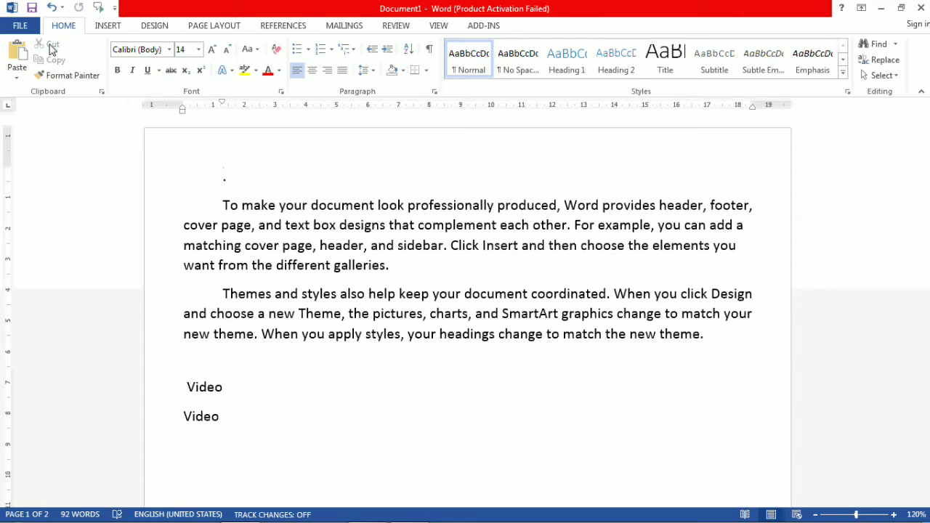
click(233, 420)
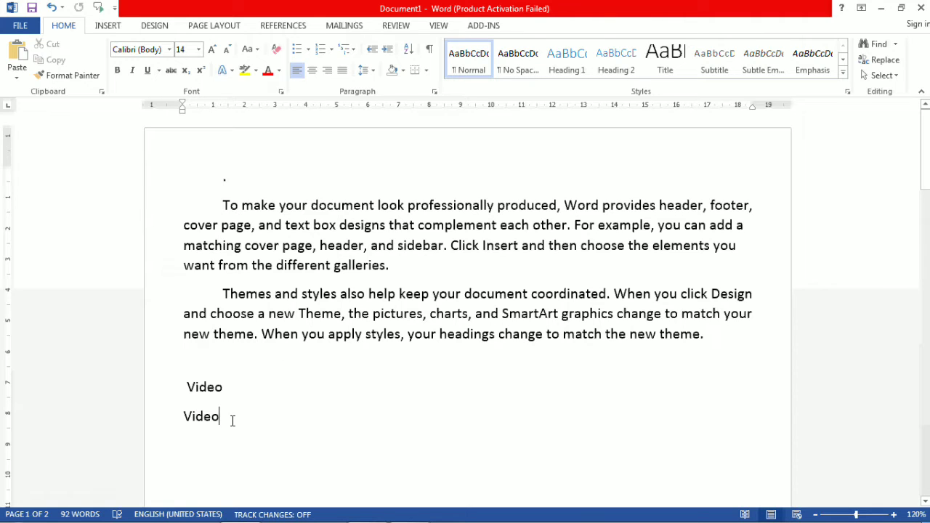
key(Return)
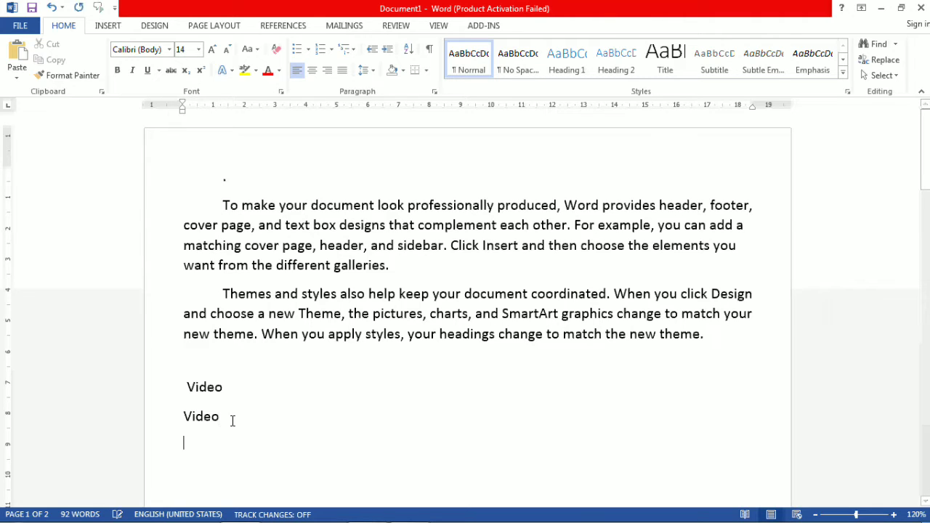
click(18, 69)
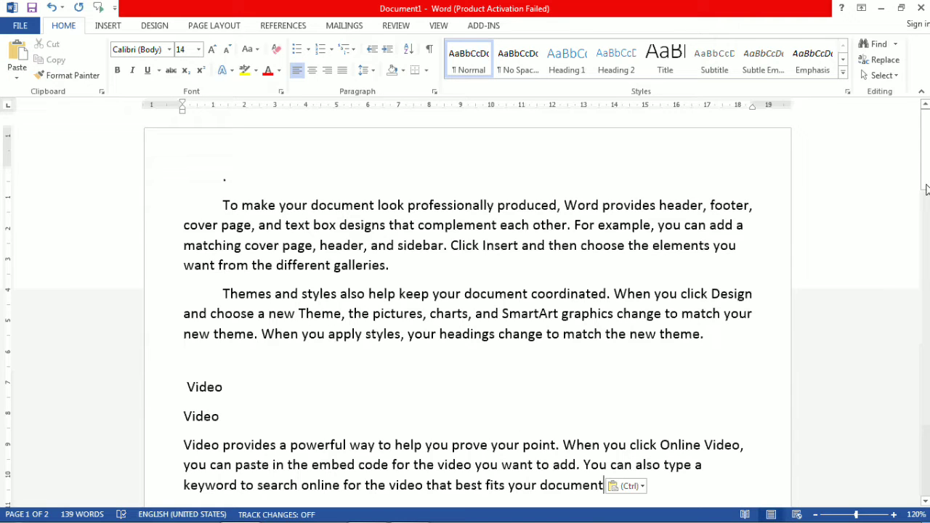
drag(923, 159, 927, 183)
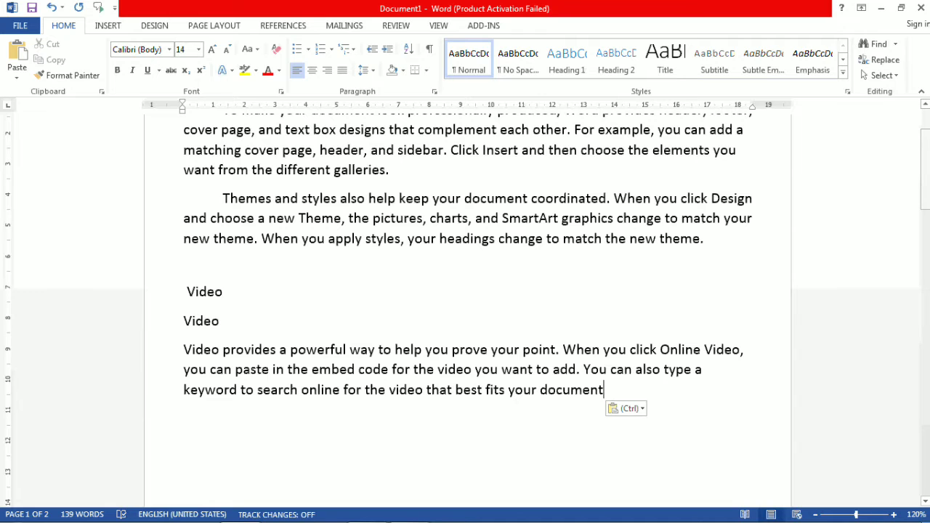
Step: Cut the paragraph beginning "To make your document look" and paste it below the moved "Video provides" text
drag(927, 202, 928, 147)
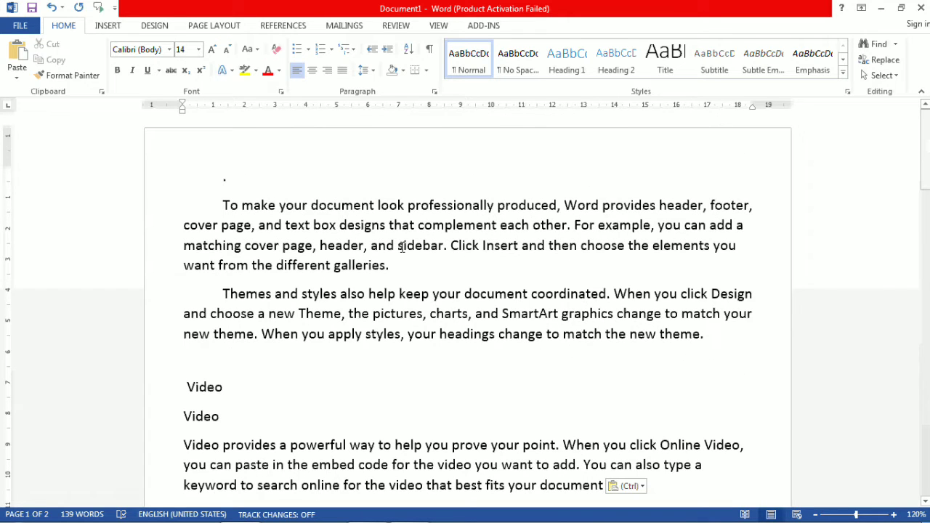
drag(223, 205, 391, 262)
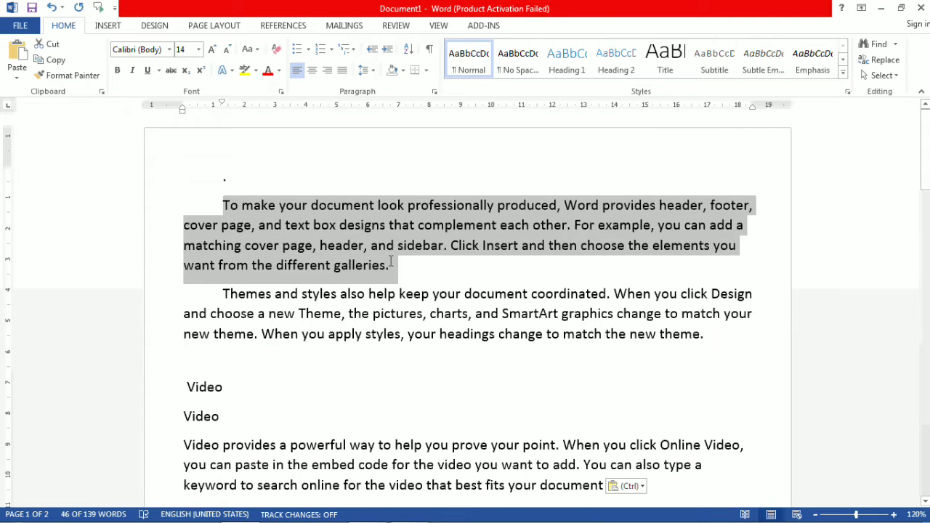
key(ctrl+x)
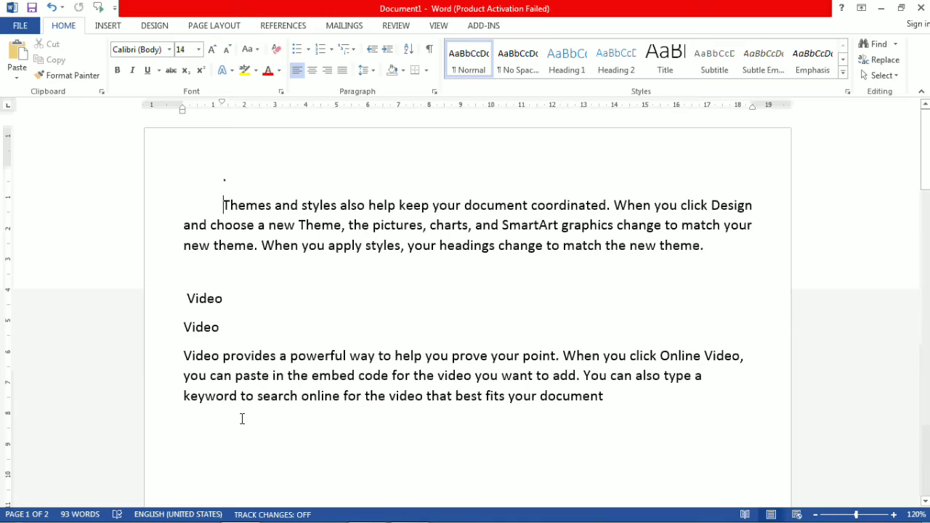
click(239, 419)
key(ctrl+v)
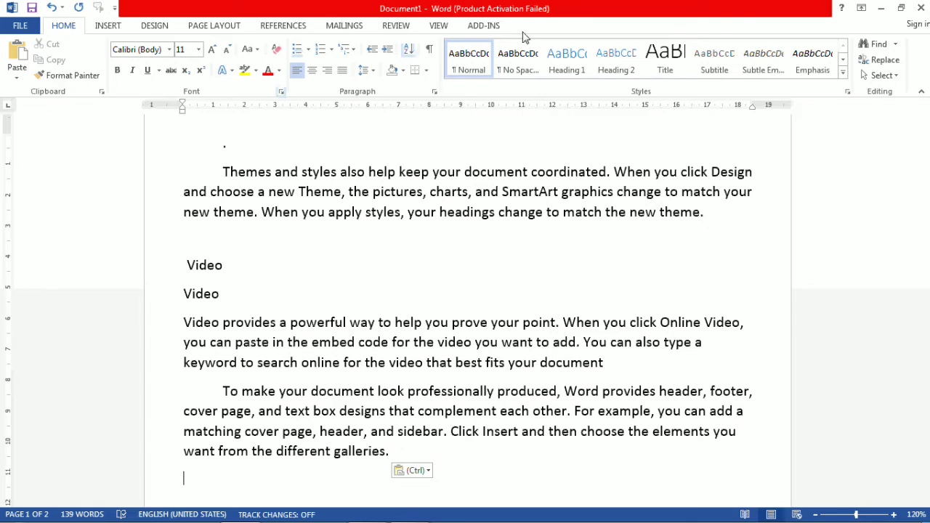
Step: Search the text for the word "document" with Find
click(896, 45)
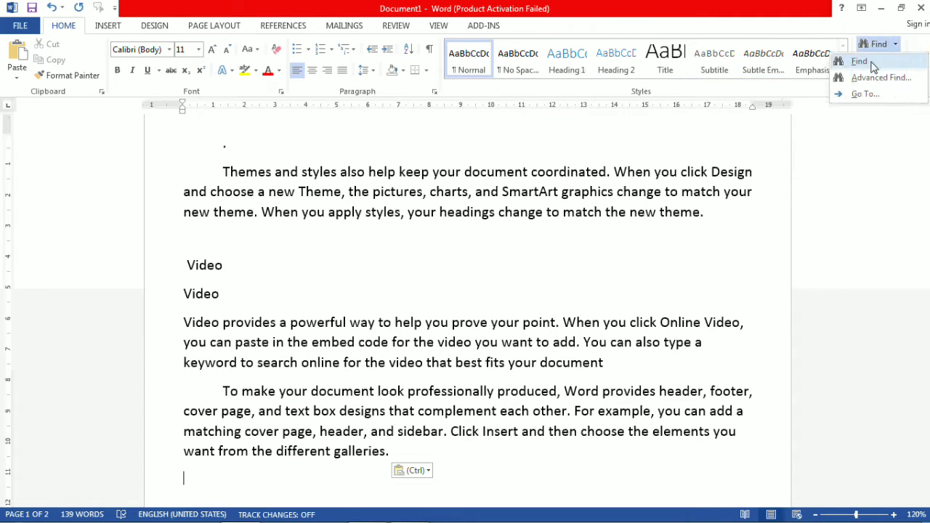
click(872, 63)
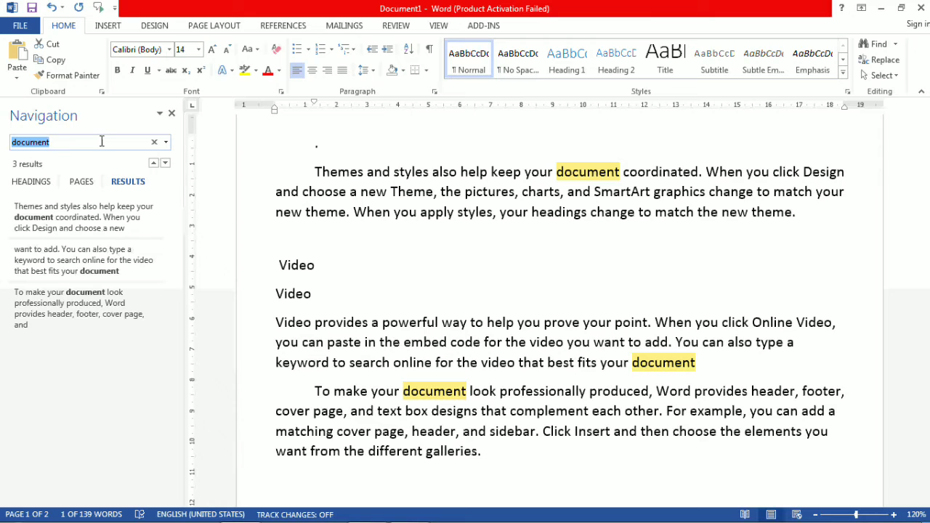
Step: Use Advanced Find to locate the first occurrence of "the"
click(166, 142)
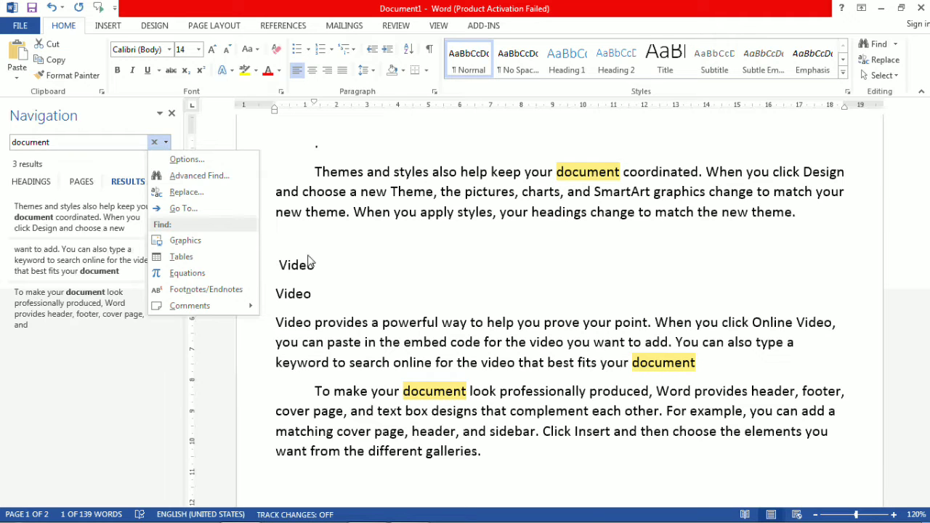
click(191, 176)
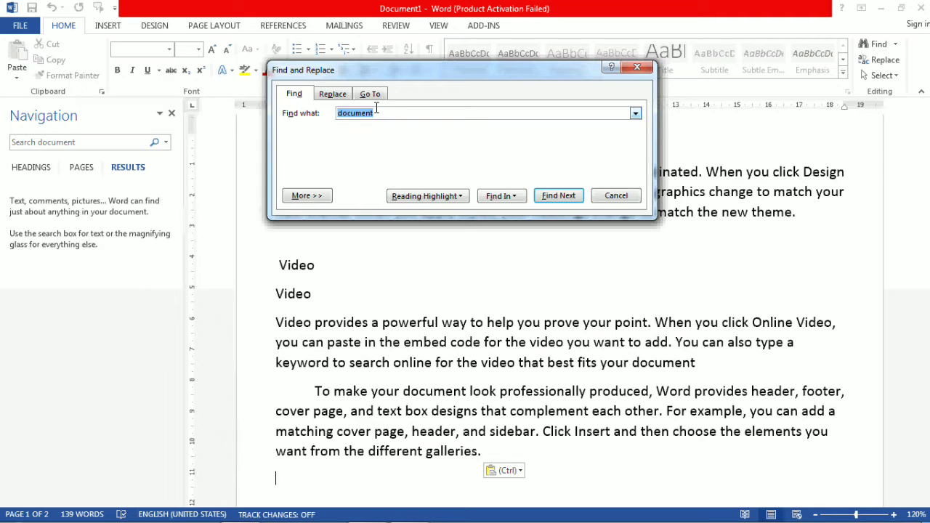
text(the)
click(555, 197)
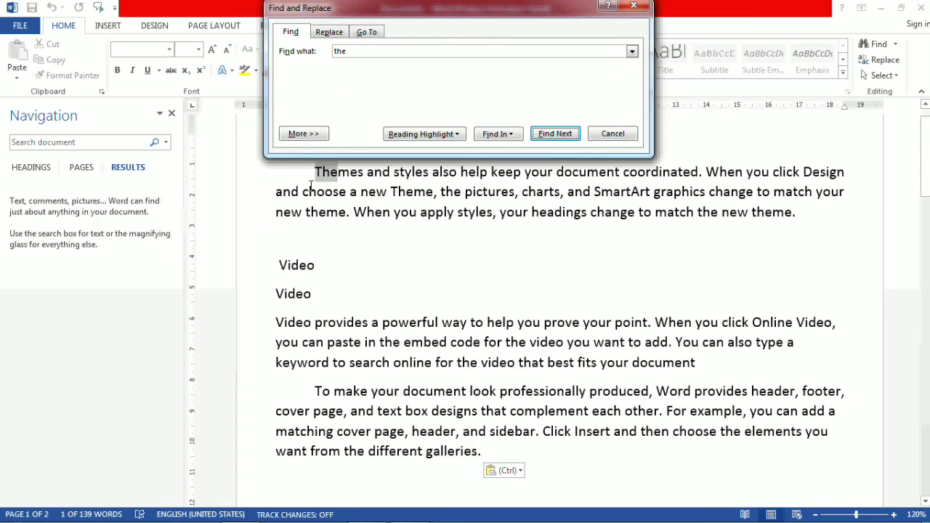
Step: Go through the remaining occurrences of "the" one by one to the end of the document, then dismiss the search message
click(551, 135)
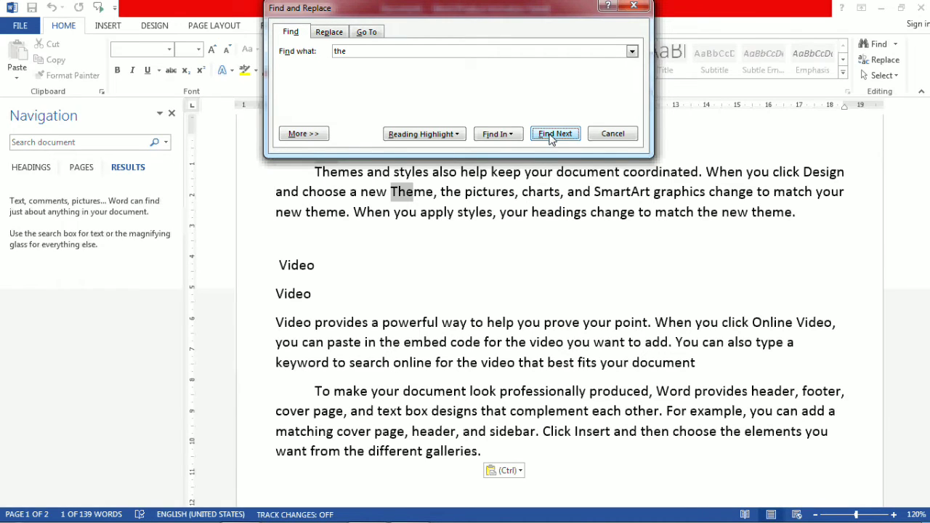
click(554, 134)
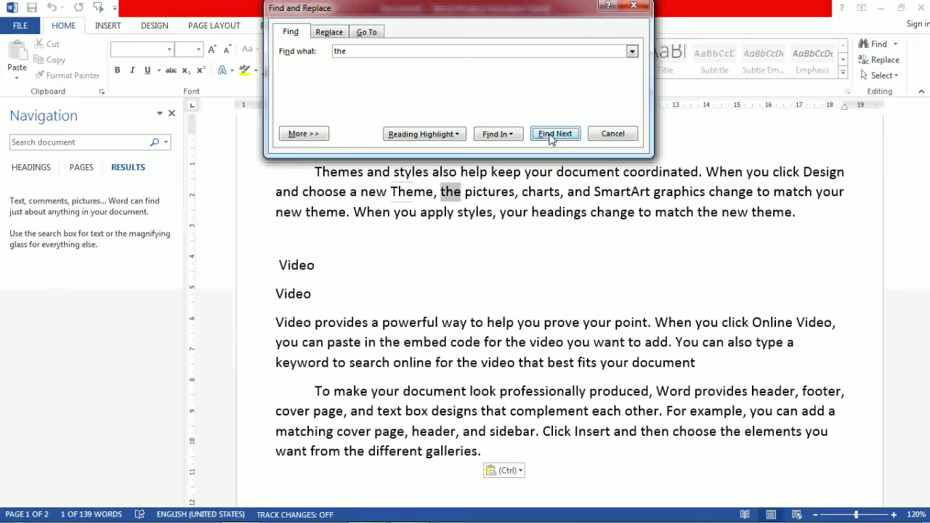
click(554, 135)
click(554, 134)
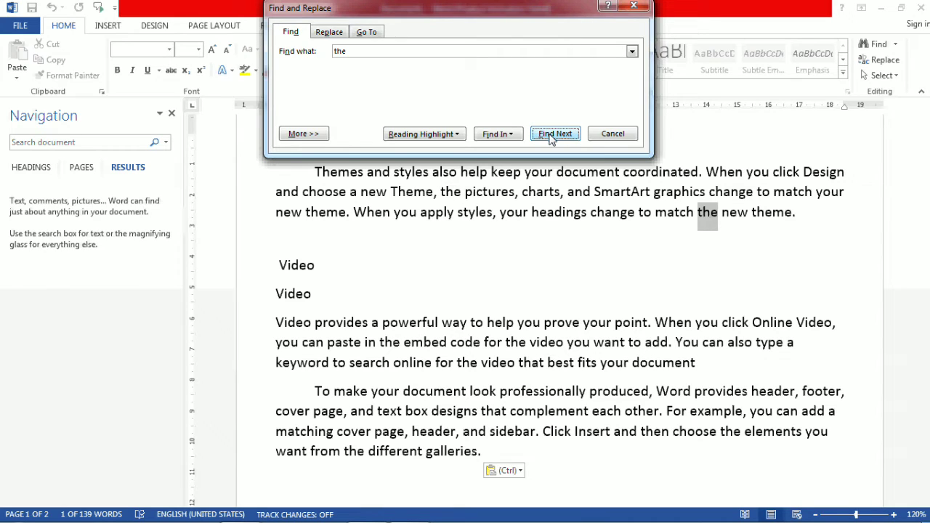
click(551, 136)
click(552, 135)
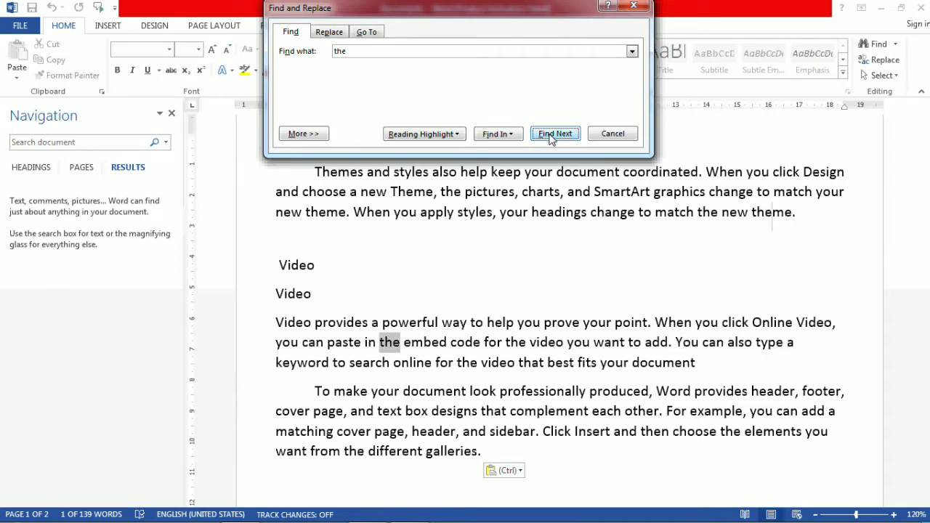
click(552, 135)
click(551, 135)
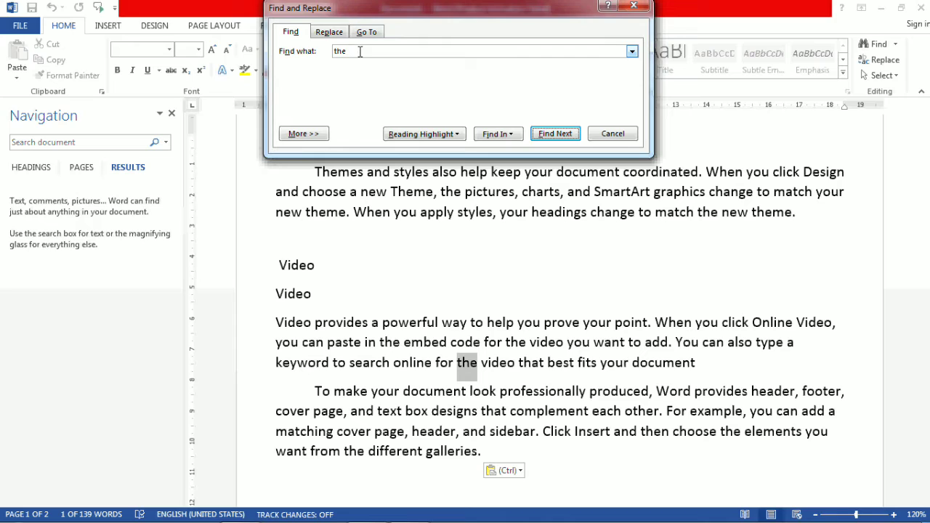
click(556, 136)
click(557, 135)
click(556, 135)
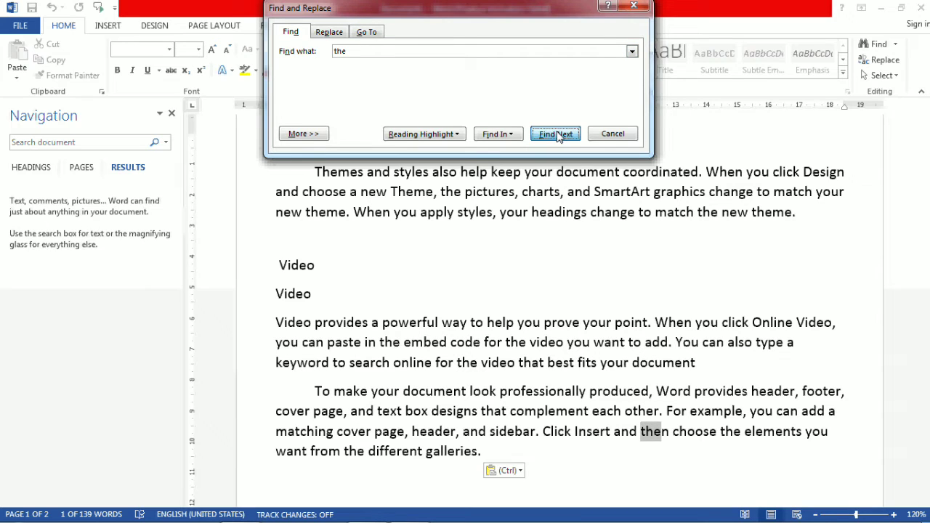
click(557, 135)
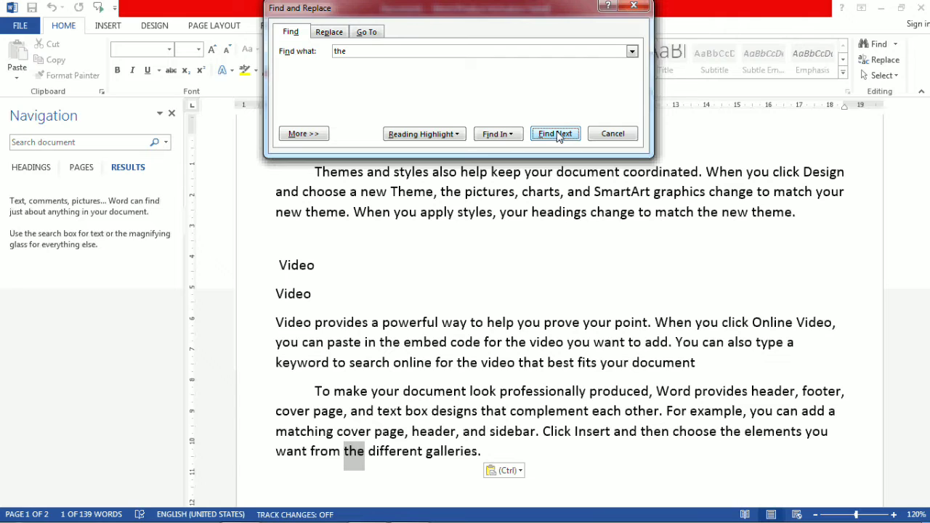
click(557, 135)
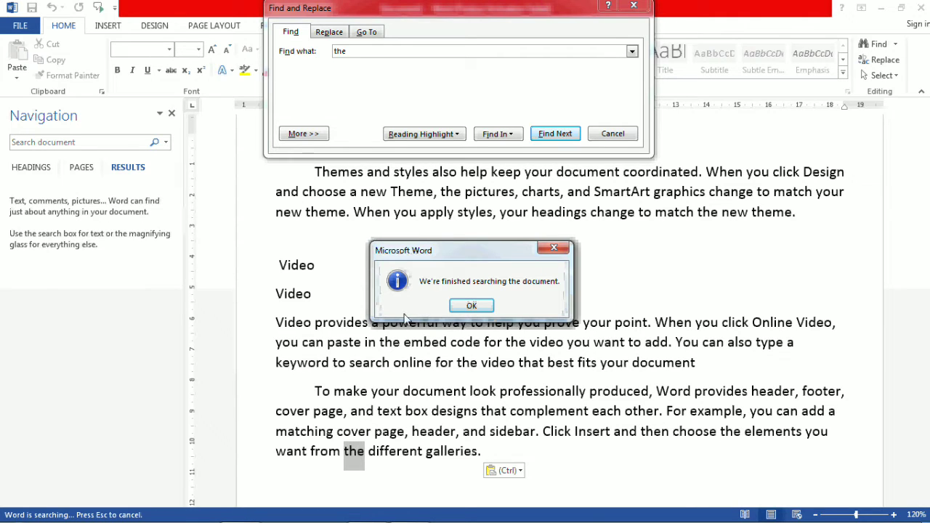
click(472, 305)
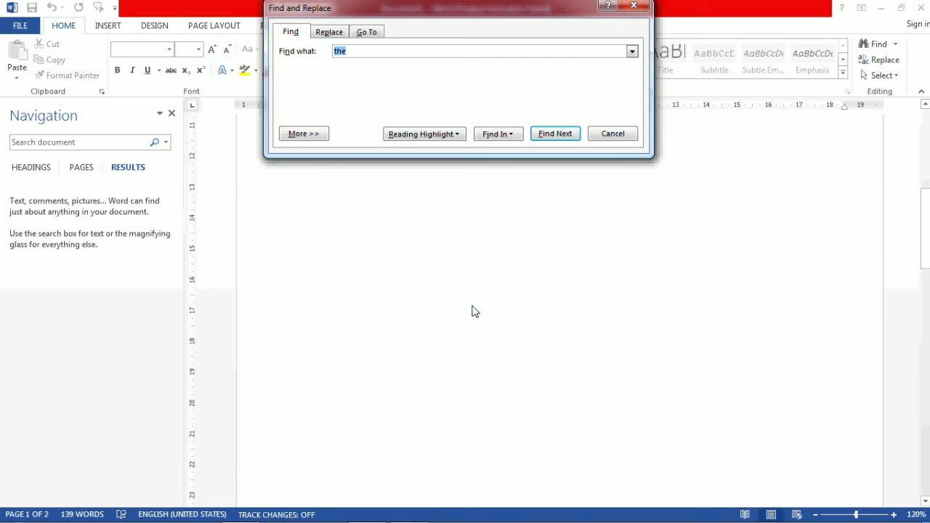
Step: Expand the extra search options and find the first occurrence of "document"
click(305, 135)
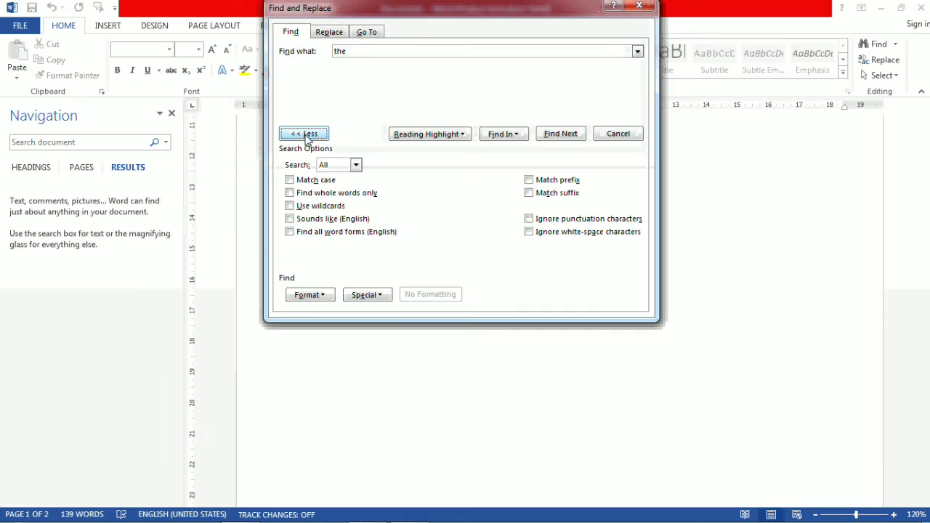
click(356, 48)
key(BackSpace)
key(BackSpace)
key(BackSpace)
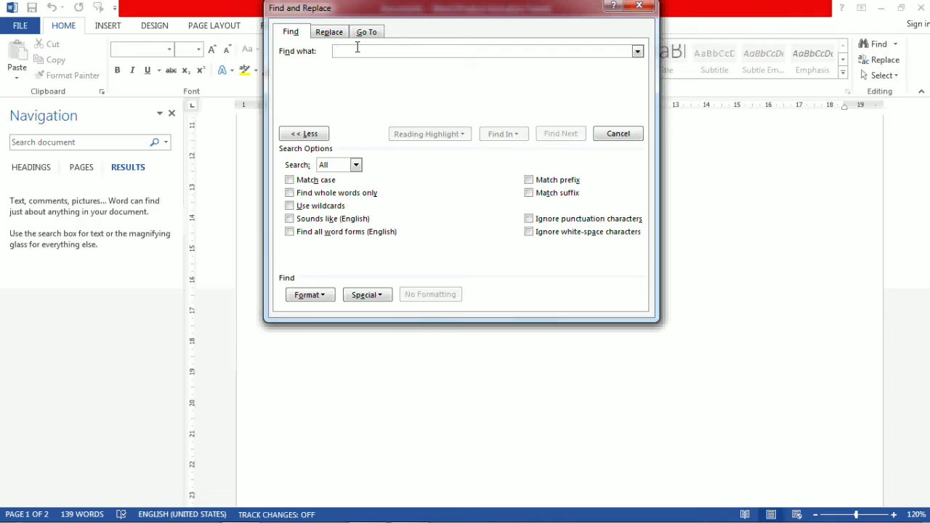
text(document)
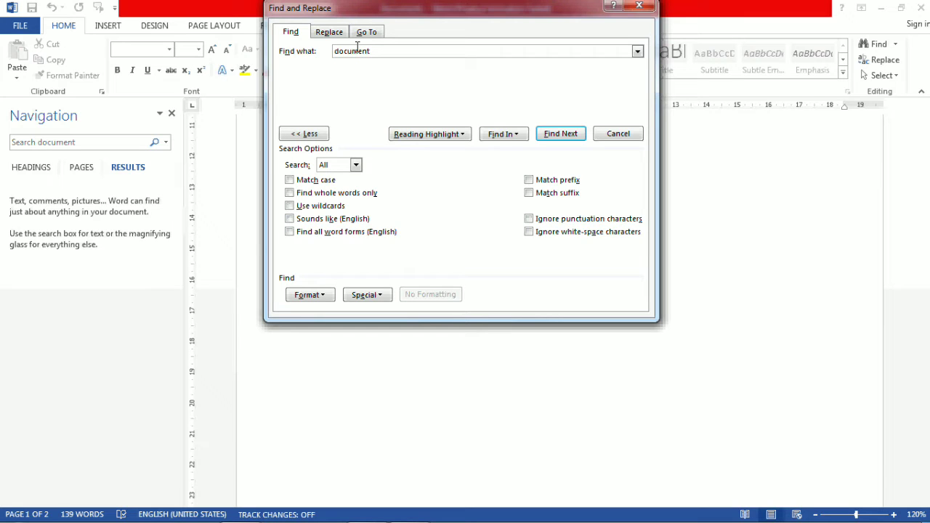
click(550, 137)
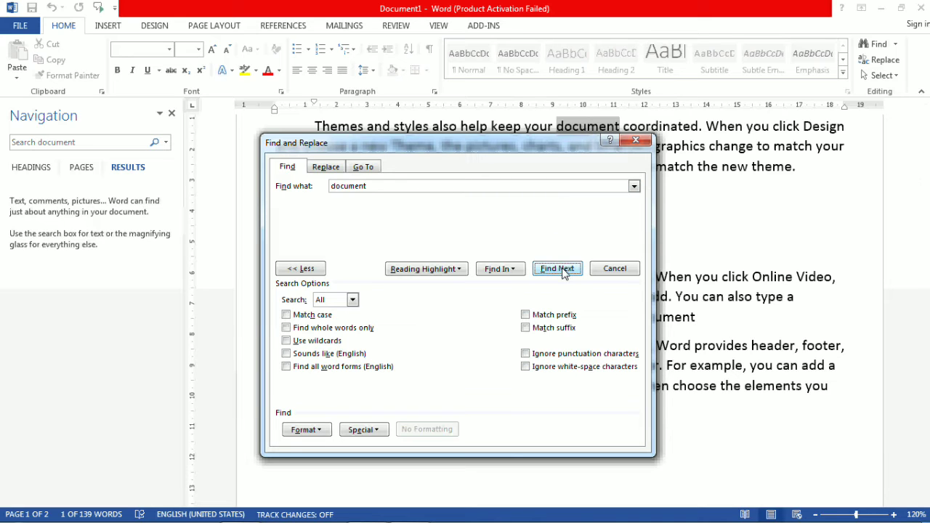
Step: Go through the remaining occurrences of "document" one by one until the search ends and dismiss the message
click(557, 268)
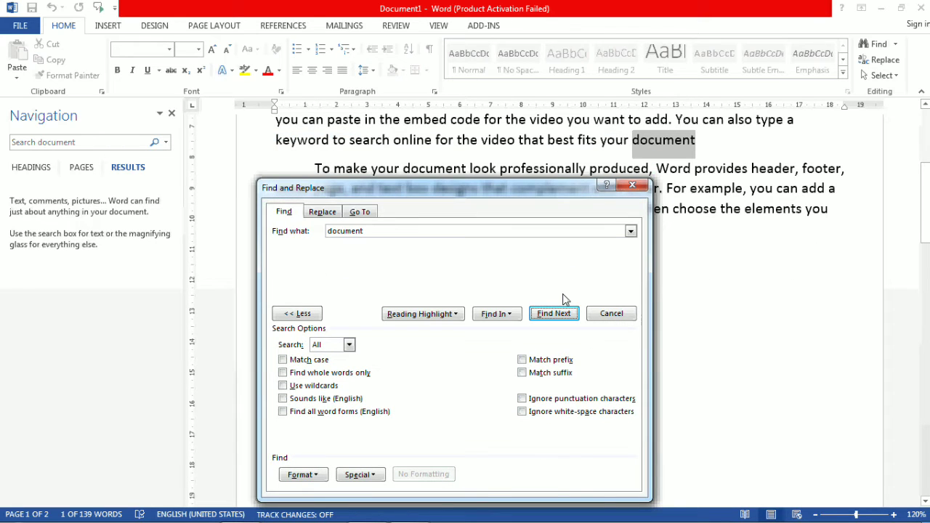
click(565, 315)
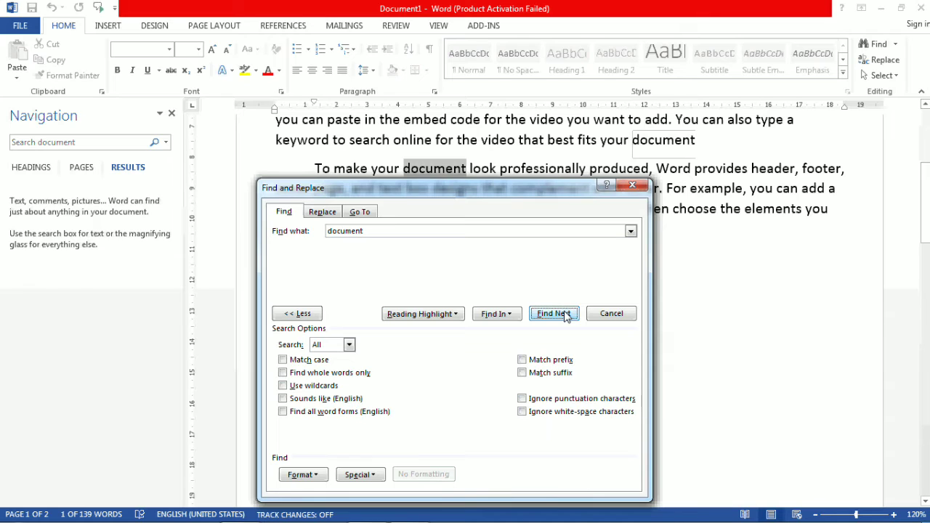
click(565, 314)
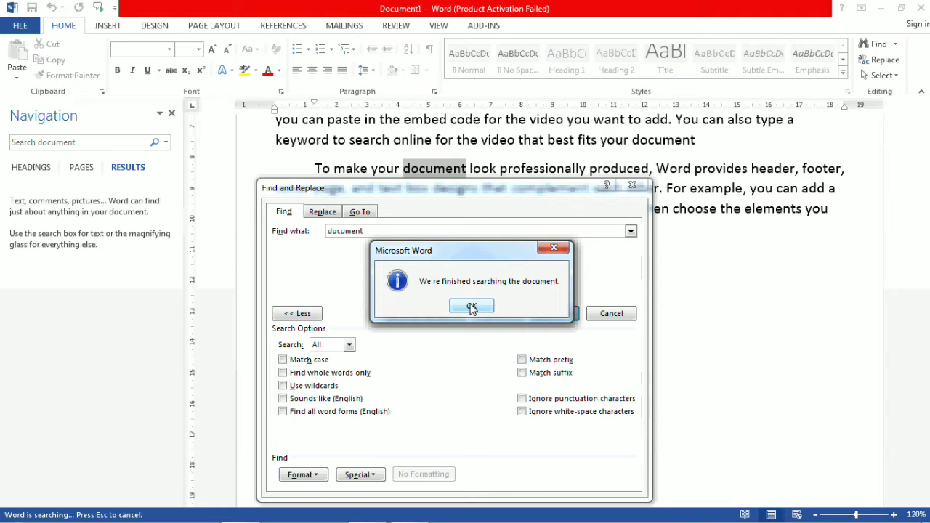
click(470, 306)
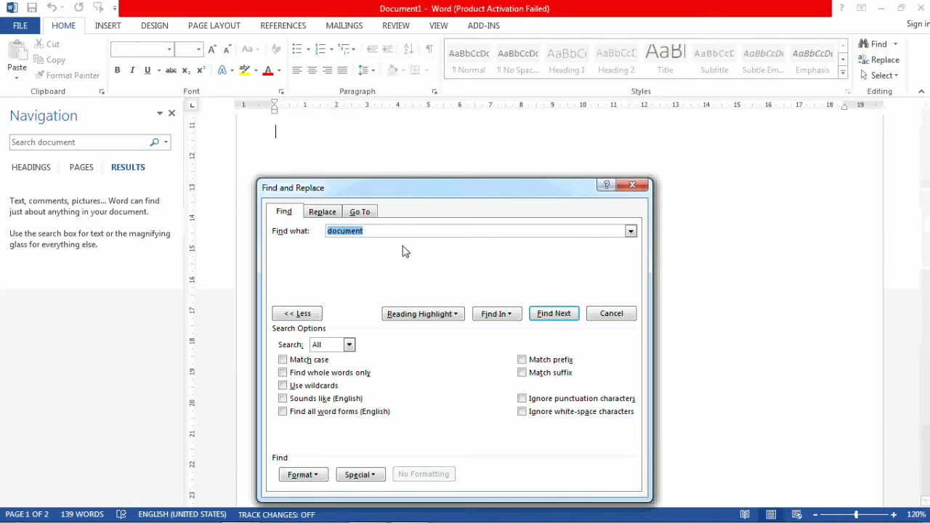
Step: Replace every occurrence of "document" with "file" throughout the text and close the Find and Replace dialog
click(323, 213)
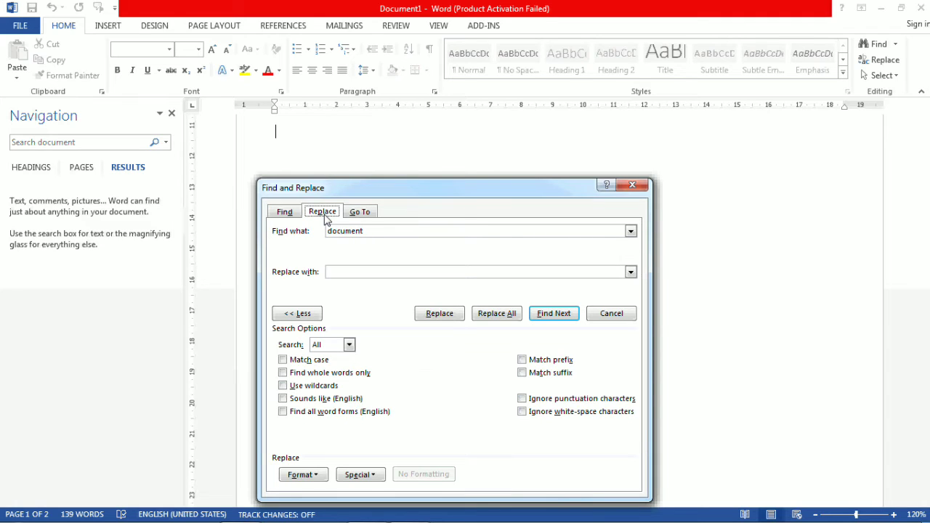
click(330, 273)
text(file)
click(517, 315)
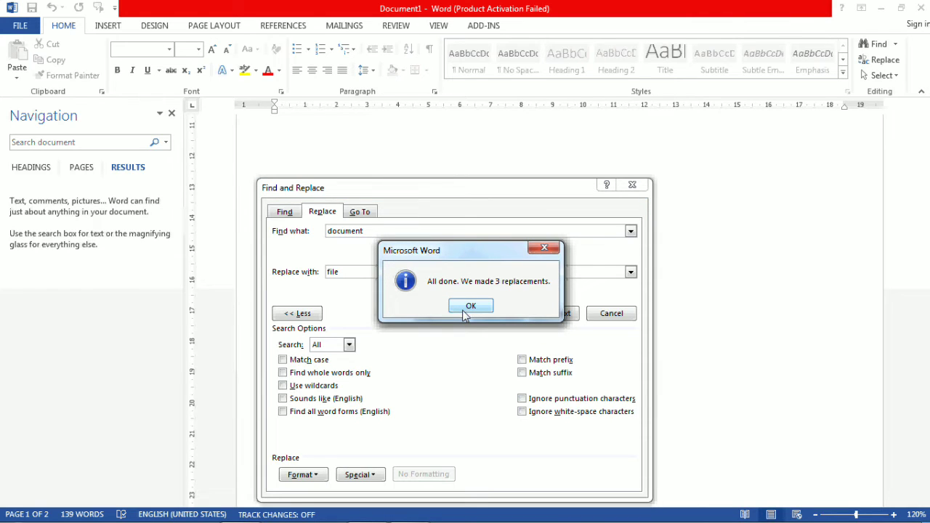
click(468, 308)
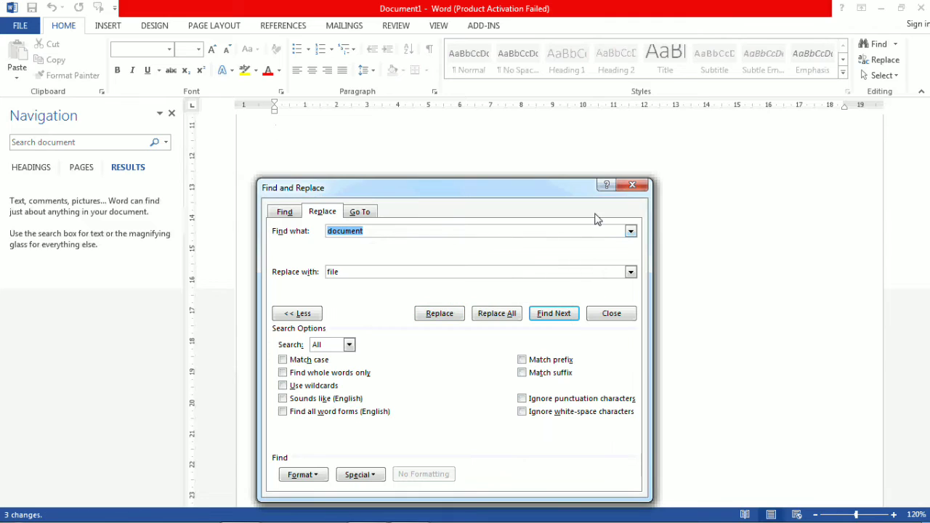
click(612, 317)
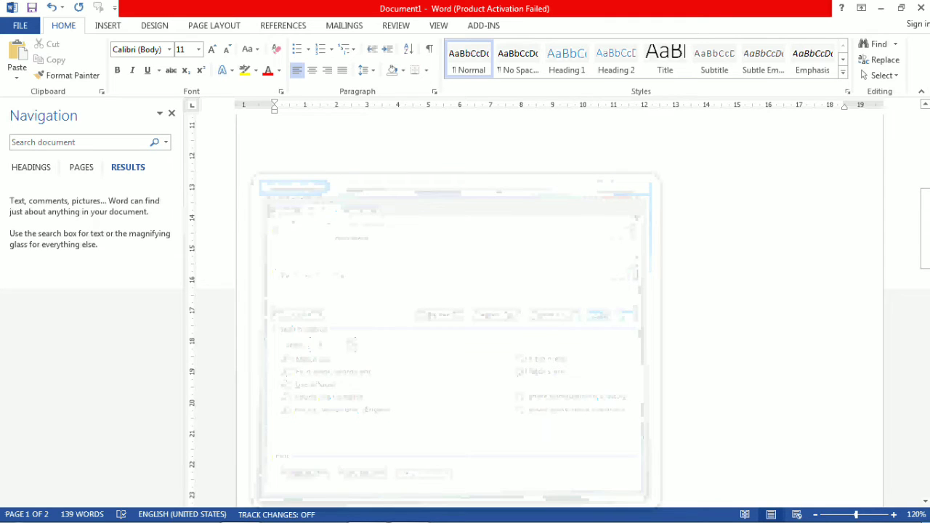
drag(927, 201, 927, 119)
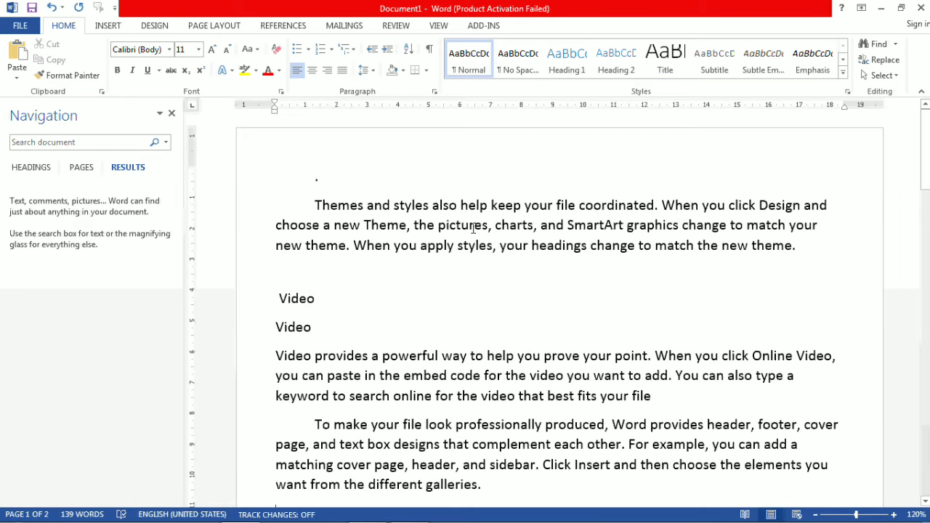
Step: Close the Navigation pane and use the Thesaurus to replace "file" in the first sentence with the synonym "folder"
double_click(565, 204)
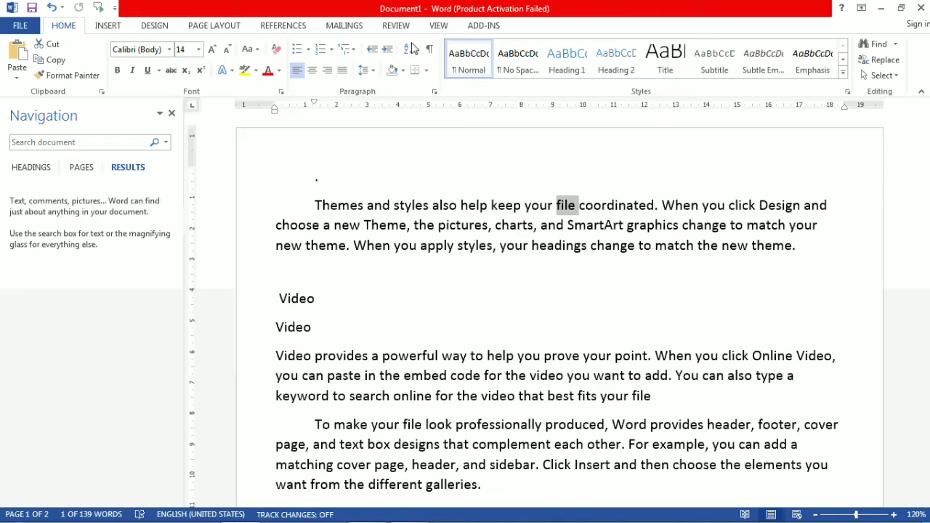
click(172, 115)
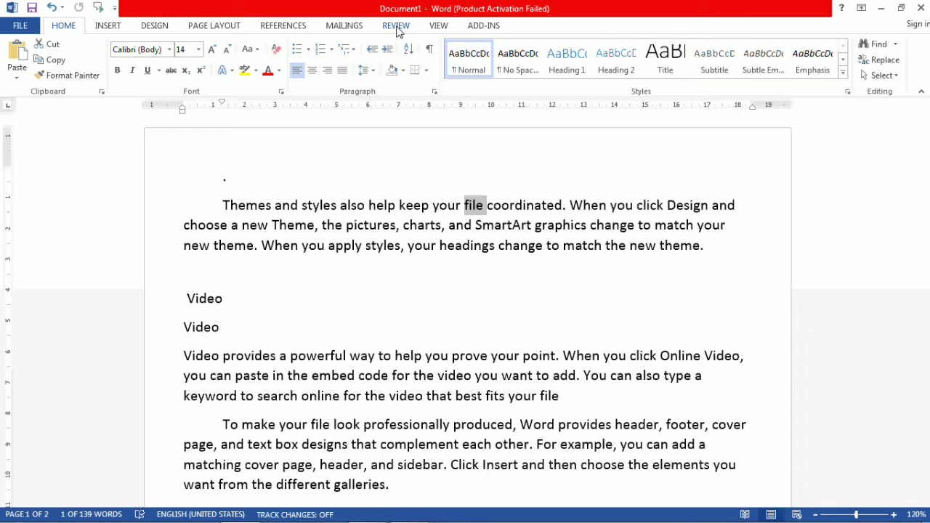
click(396, 26)
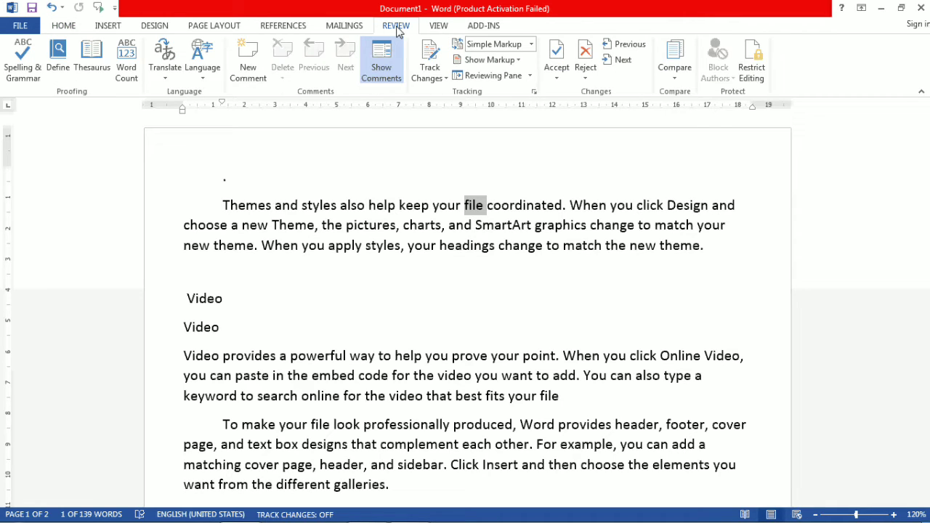
click(99, 58)
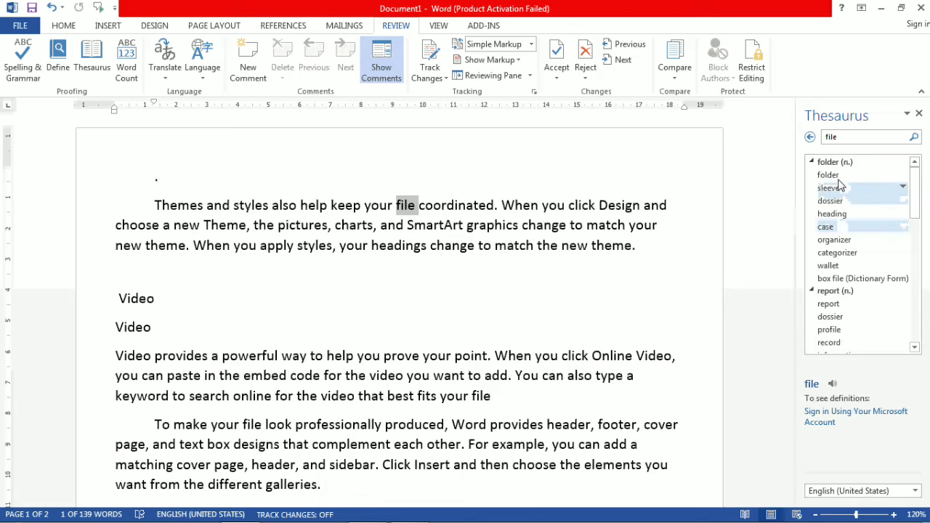
click(902, 176)
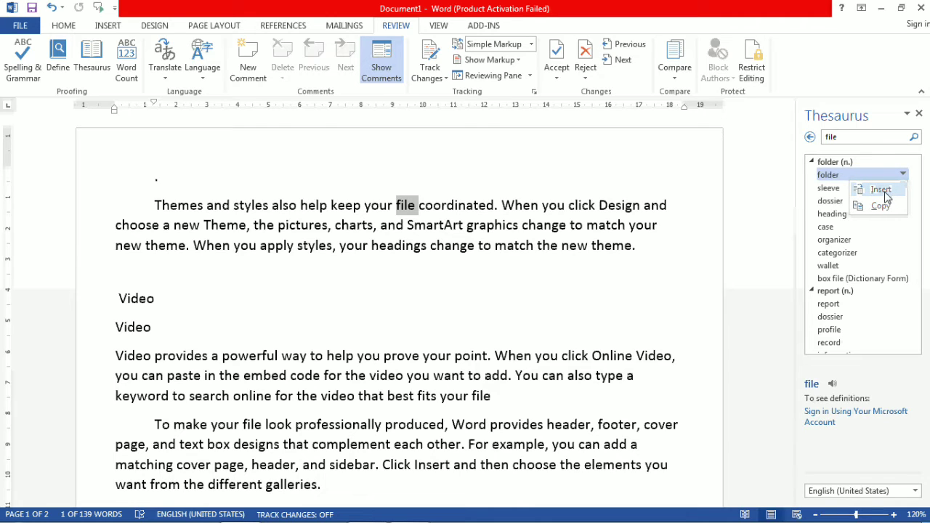
click(882, 192)
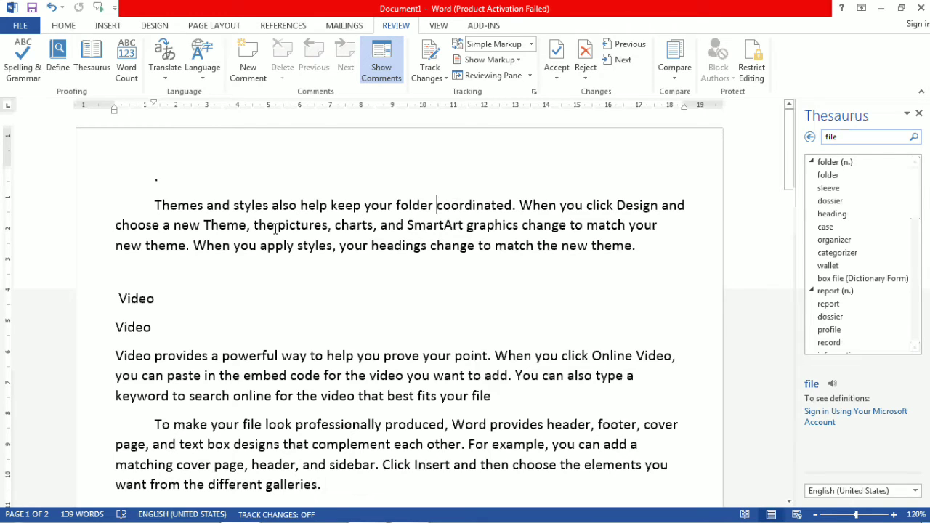
Step: Select the word "styles" in the first sentence and close the Thesaurus pane
double_click(250, 206)
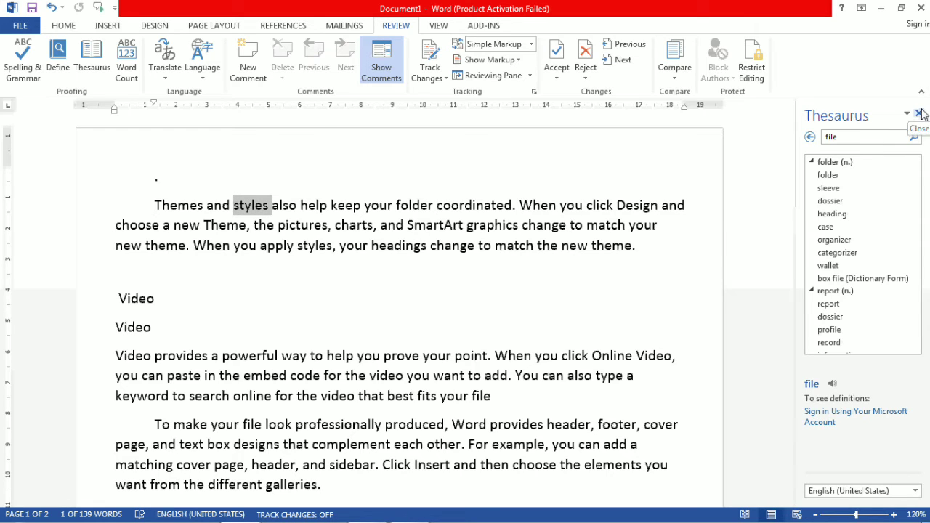
click(848, 138)
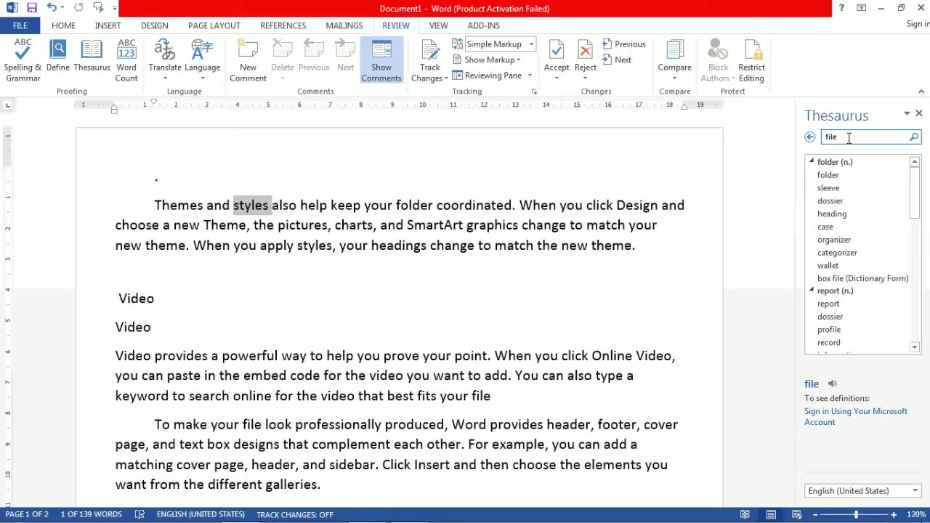
click(918, 115)
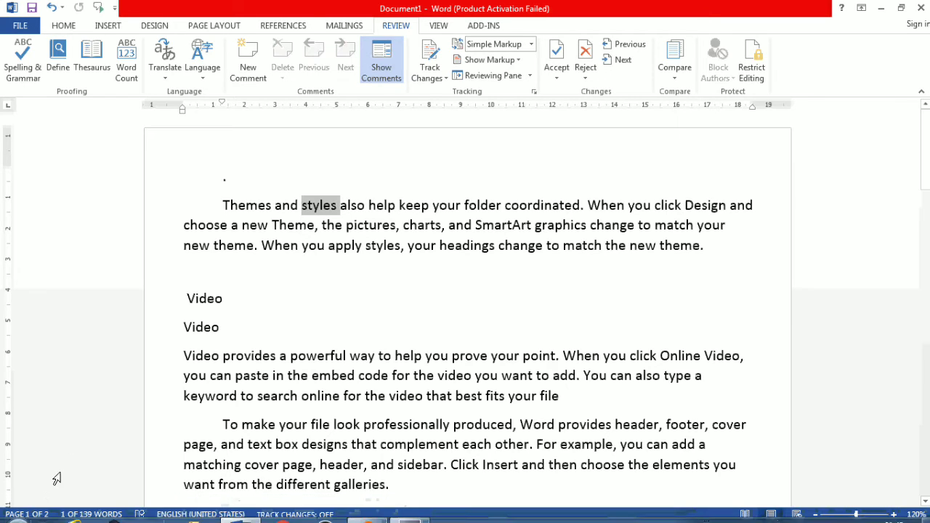
Step: Use Go To from the Navigation pane's search options to jump to page 2, and close the pane back at the document's beginning
click(34, 515)
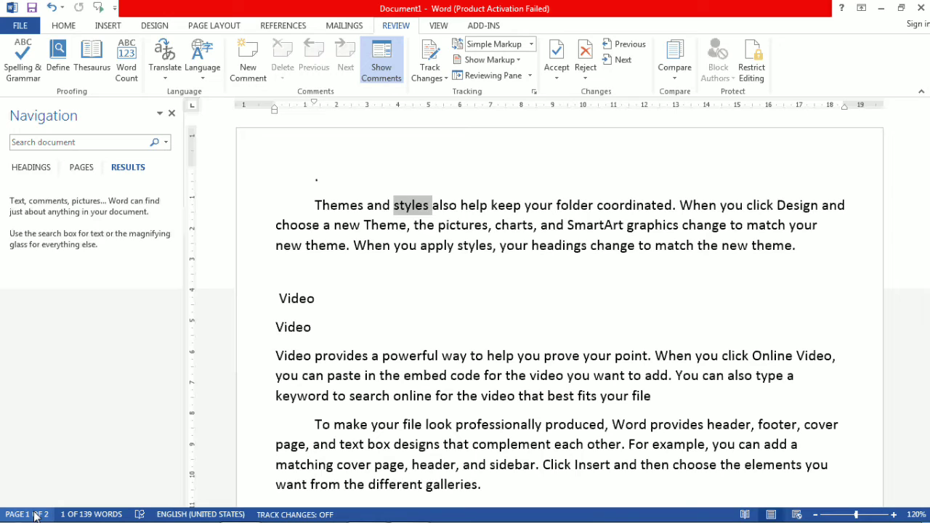
click(166, 143)
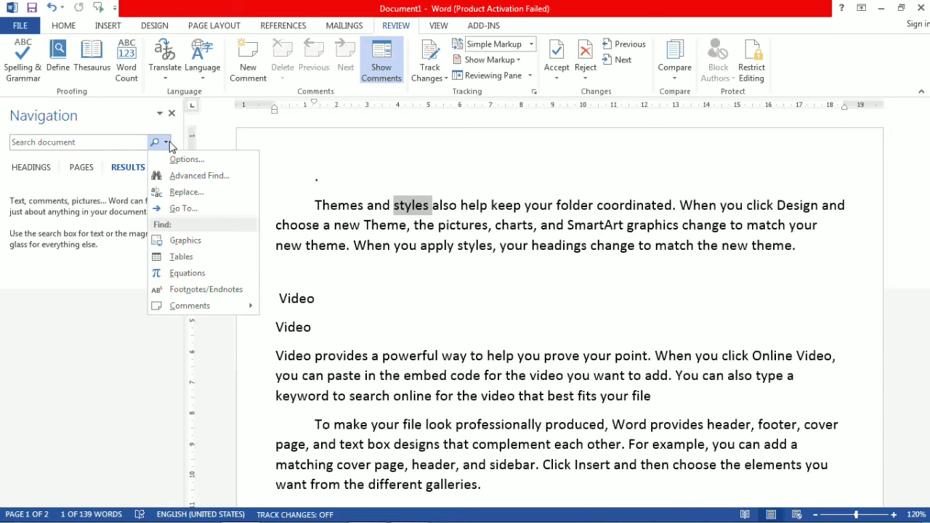
click(183, 209)
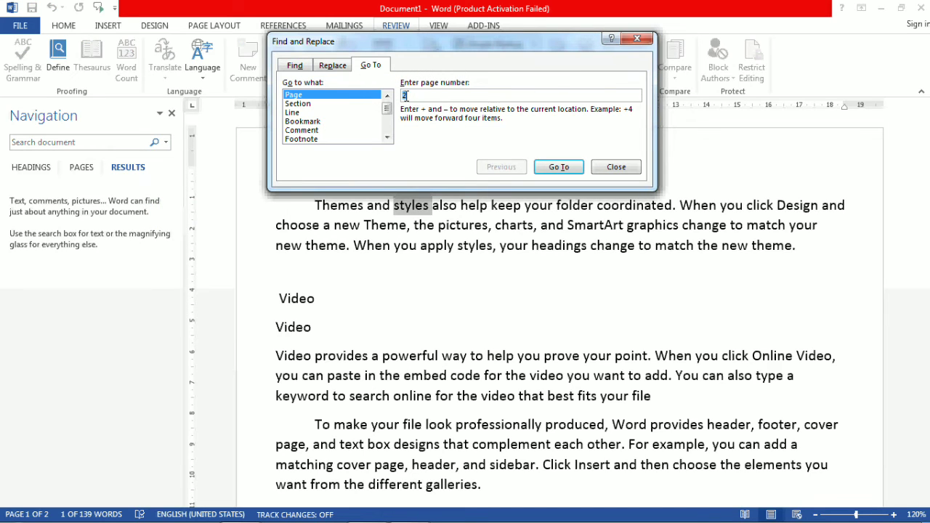
click(558, 169)
click(616, 167)
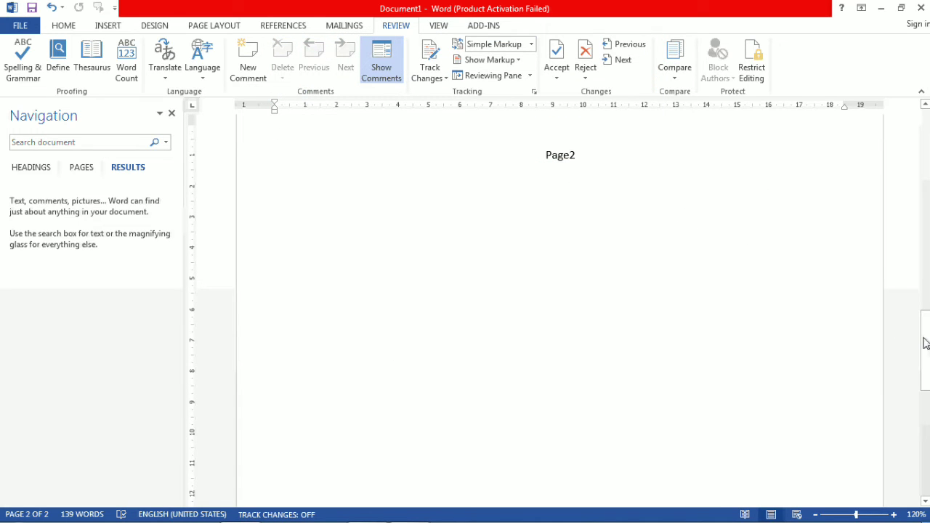
drag(925, 343, 928, 188)
drag(928, 221, 923, 139)
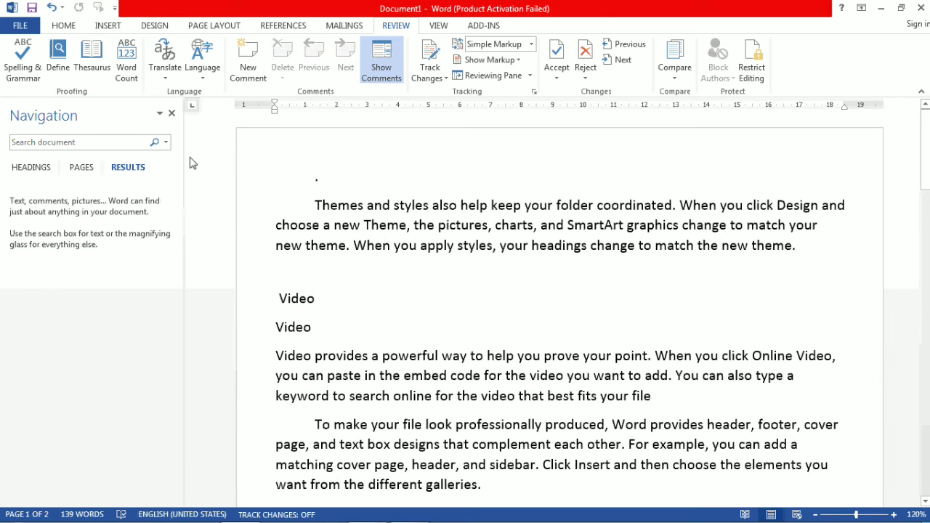
click(173, 114)
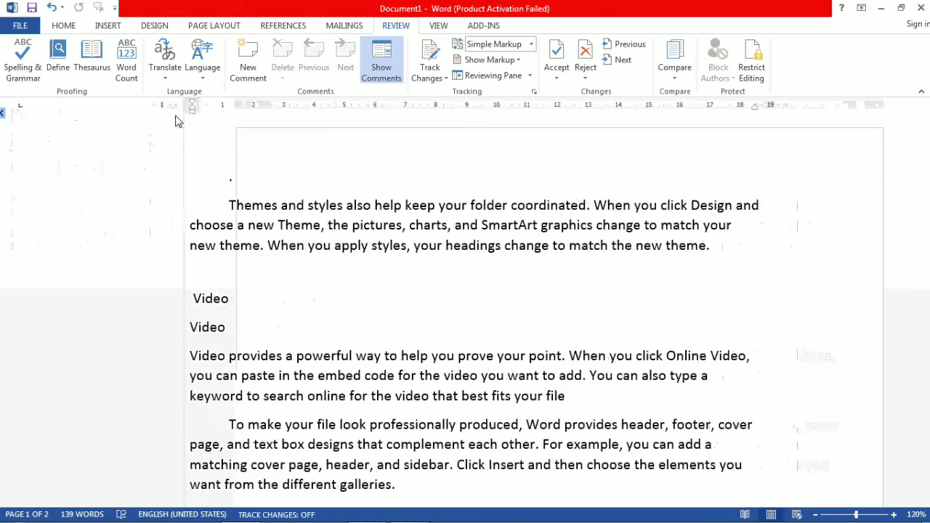
Step: Display the paragraph marks and other formatting symbols, and select the paragraph mark after the period on the first line
click(63, 26)
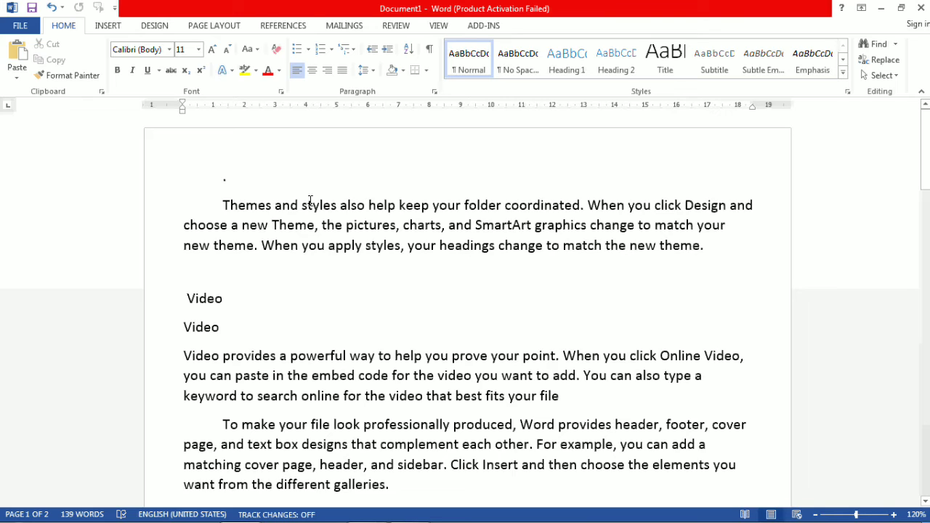
click(429, 51)
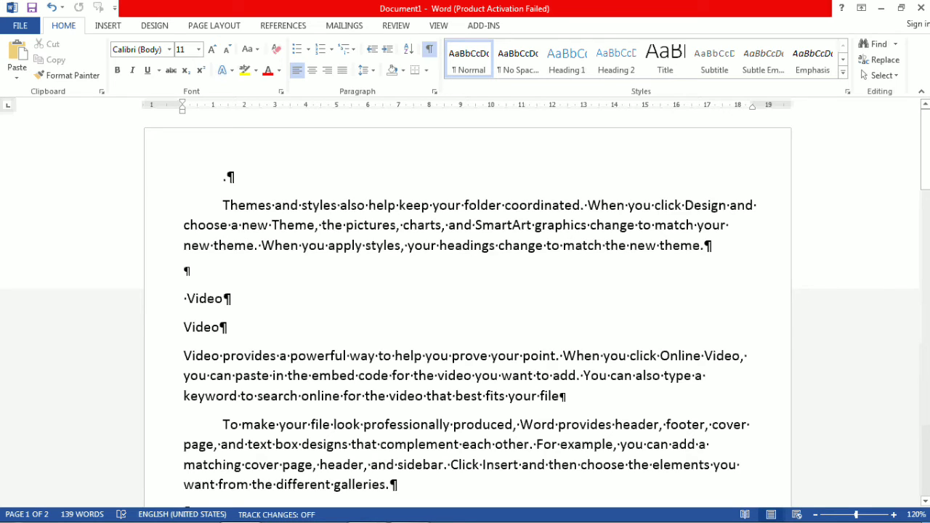
click(925, 502)
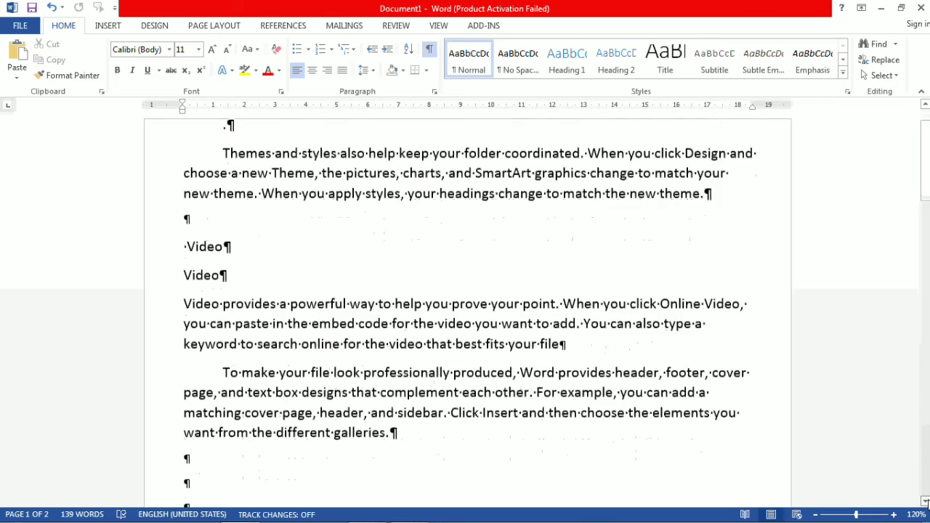
click(925, 501)
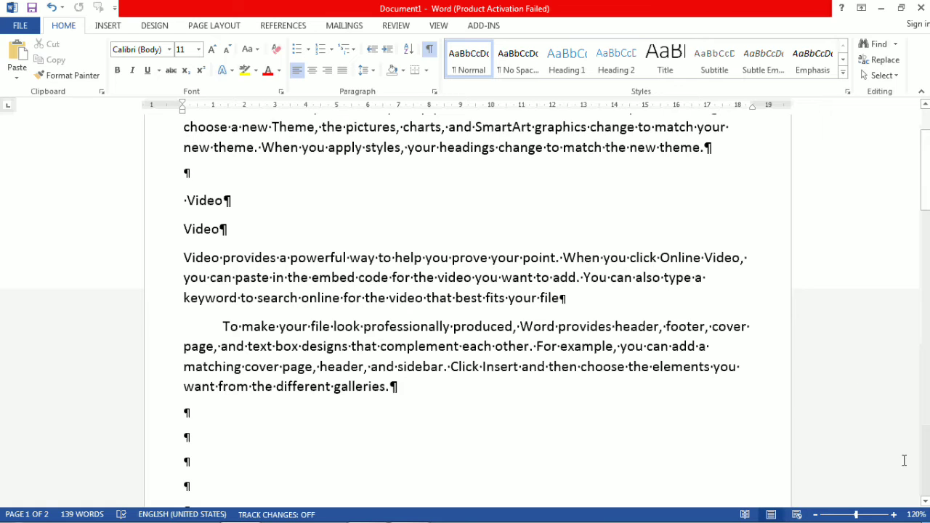
drag(925, 501, 925, 502)
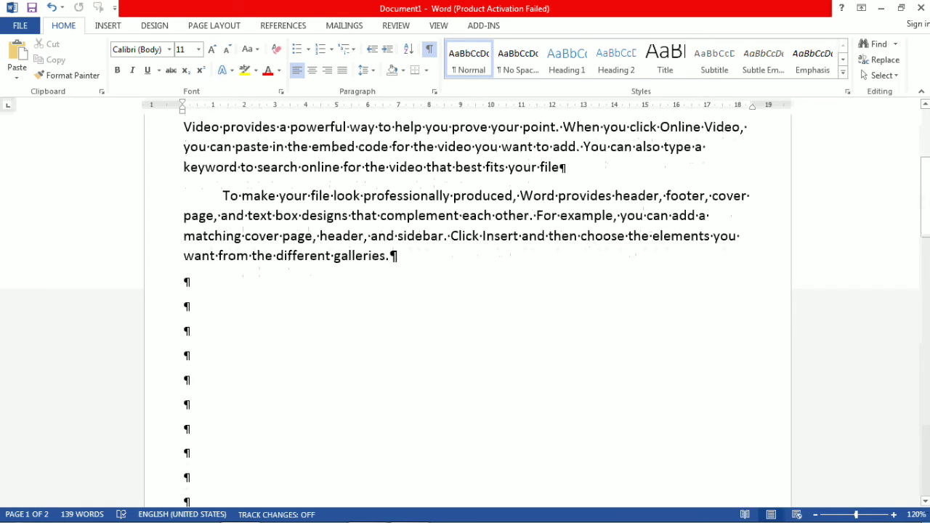
drag(925, 200, 925, 153)
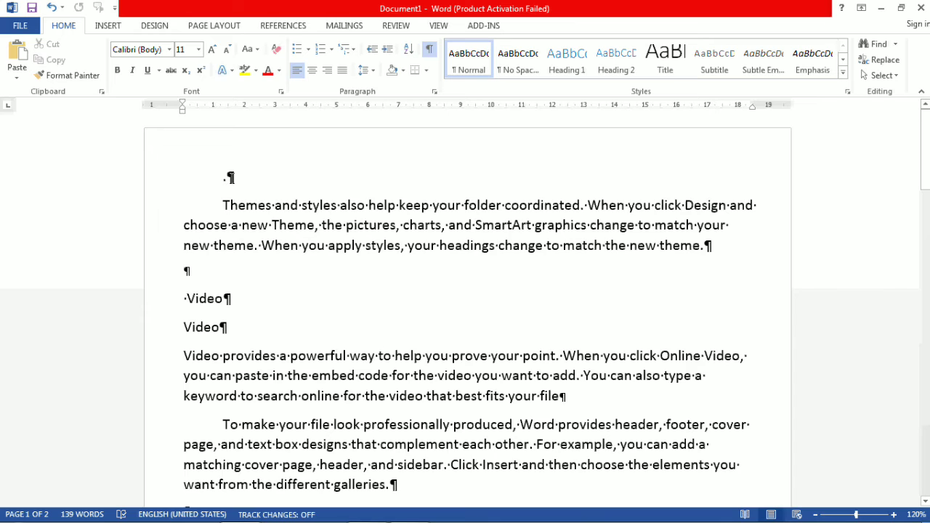
double_click(231, 178)
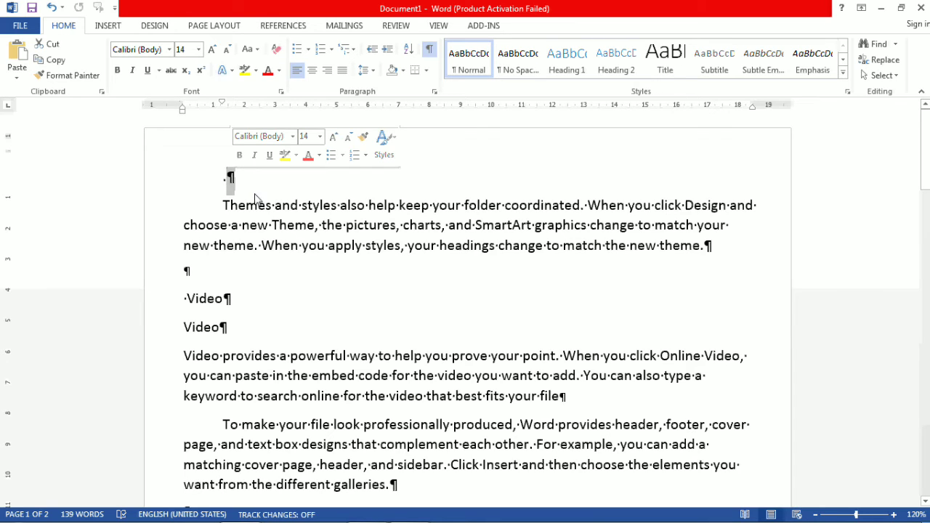
Step: Select the indented word "Video" above the other "Video" line, and hide the paragraph marks and other formatting symbols
double_click(215, 247)
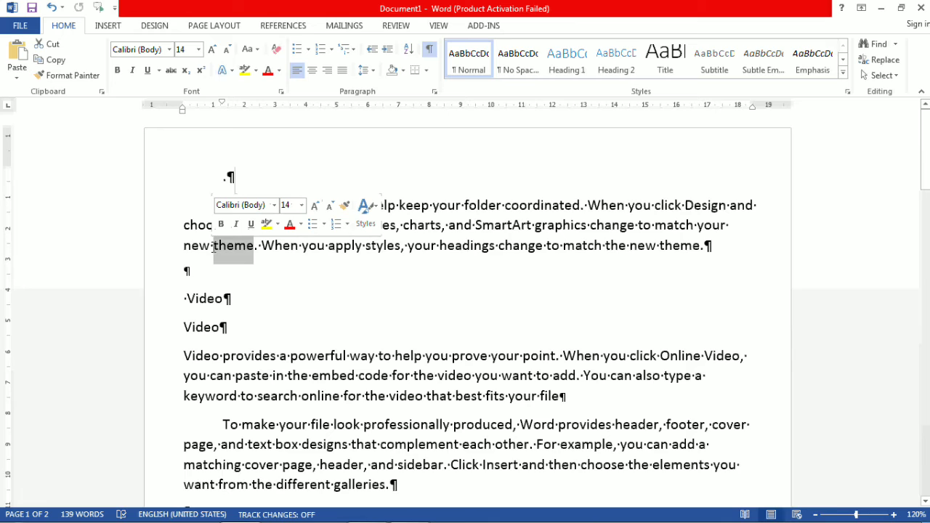
click(328, 247)
double_click(327, 247)
click(328, 247)
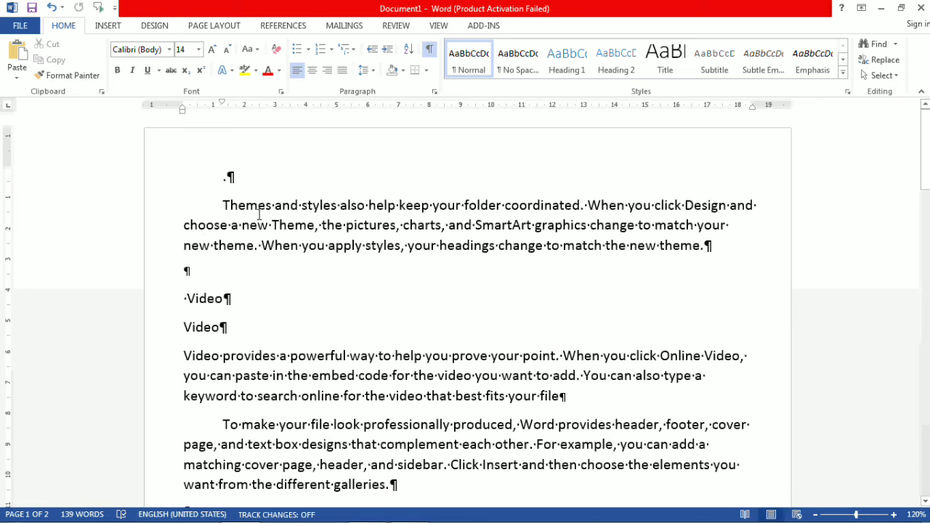
double_click(218, 297)
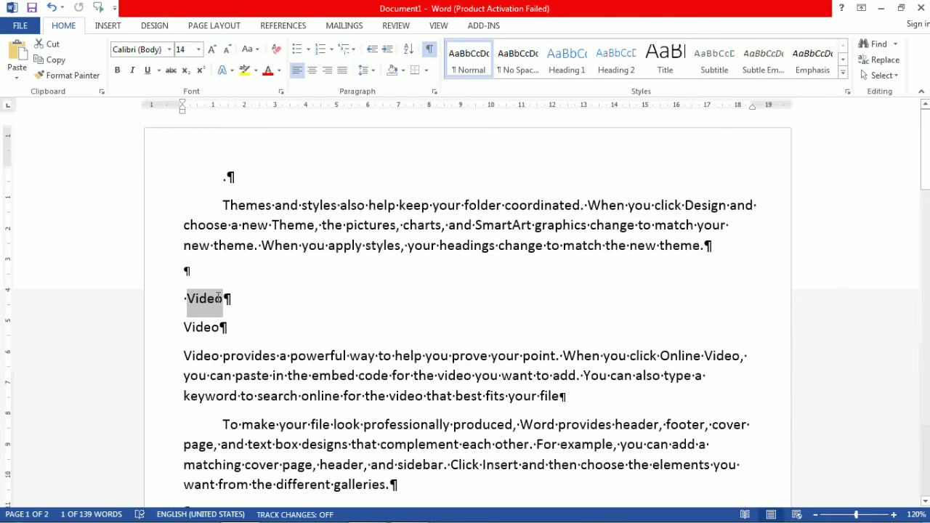
click(218, 297)
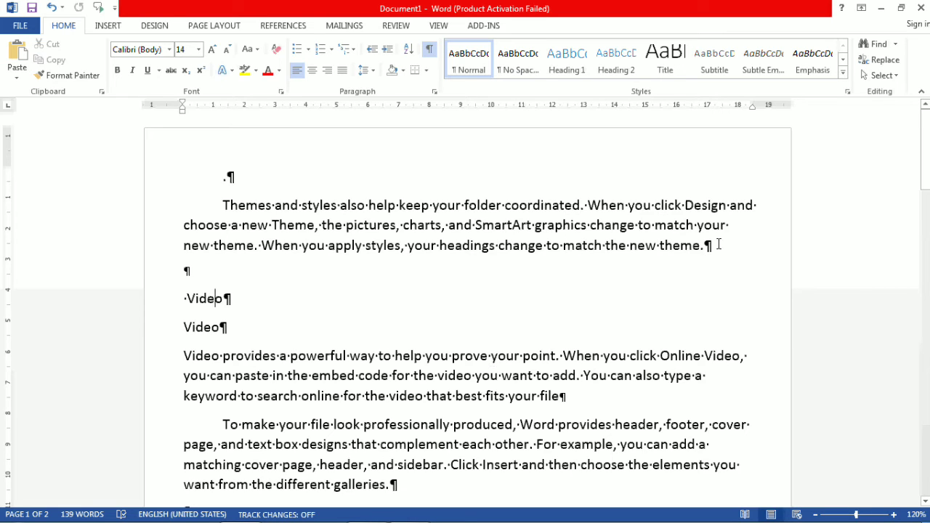
click(430, 51)
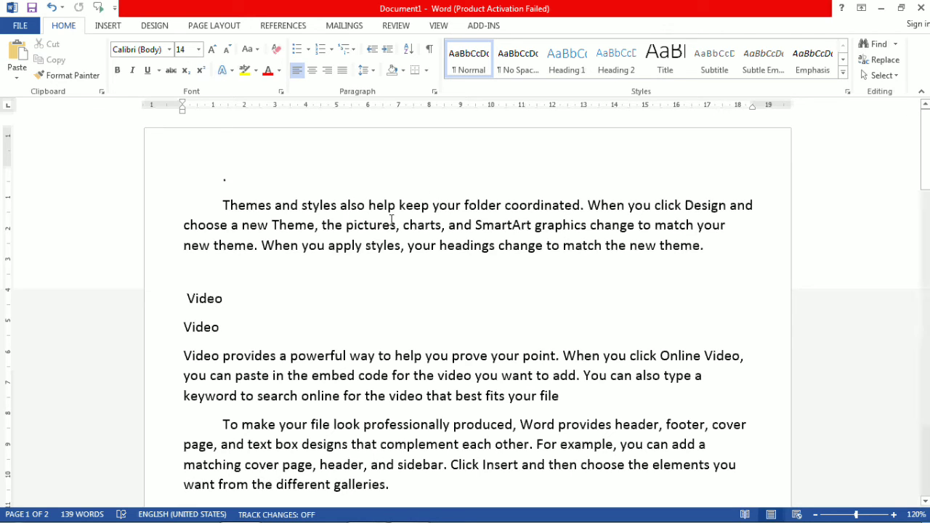
Step: Misspell "styles" in the first sentence by deleting its last two letters, leaving "styl"
click(336, 205)
key(BackSpace)
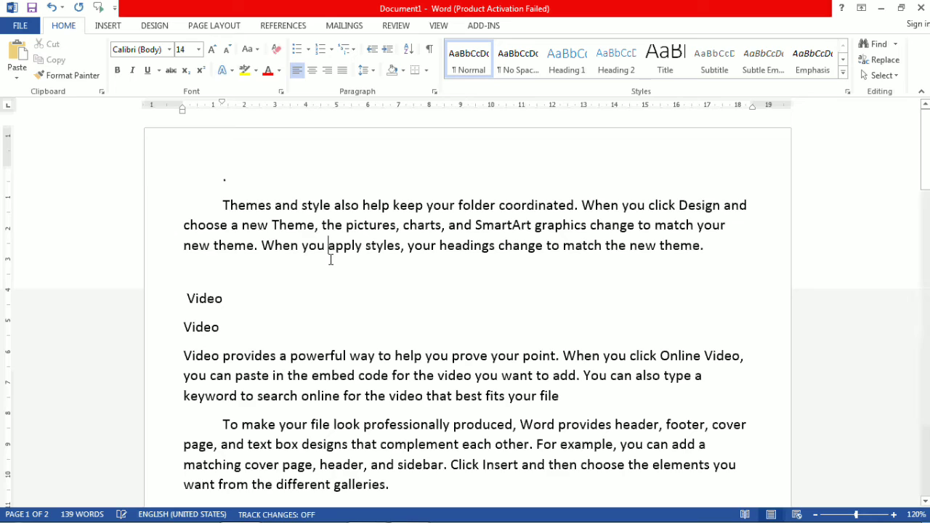
click(315, 207)
click(335, 206)
key(BackSpace)
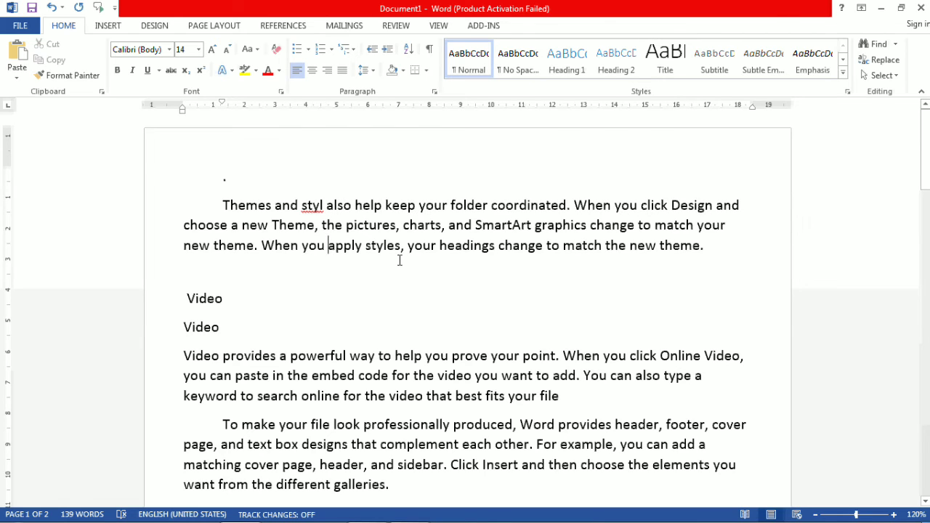
Step: Enter the greeting "Deer Mr." followed by the addressee's name on the empty line below the first paragraph
click(195, 282)
text(Dee)
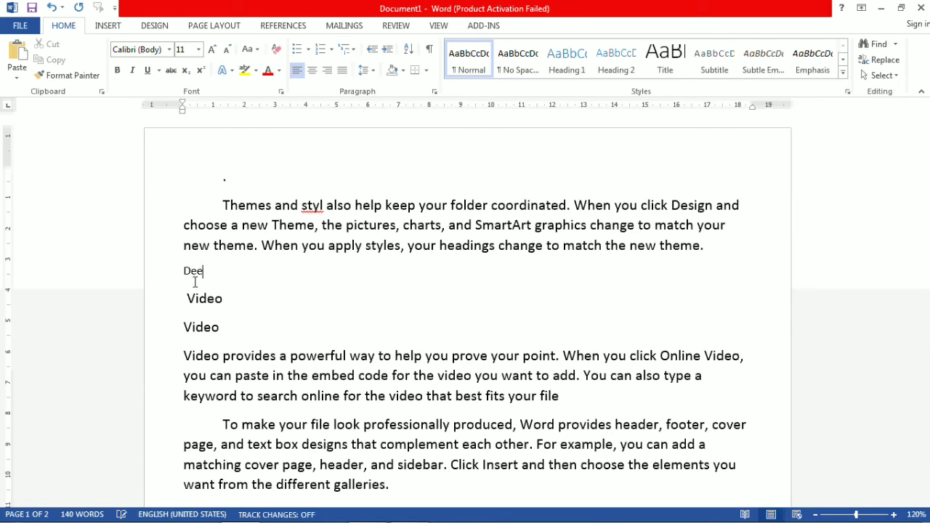
text(r Mr. Geor)
text(ge)
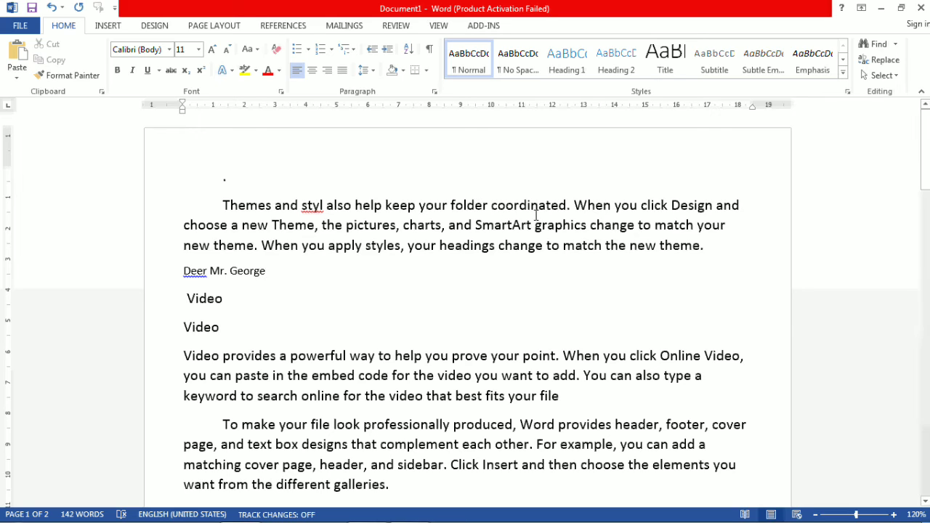
Step: Insert the words "have are" before "coordinated" in the first sentence
click(492, 208)
text(have )
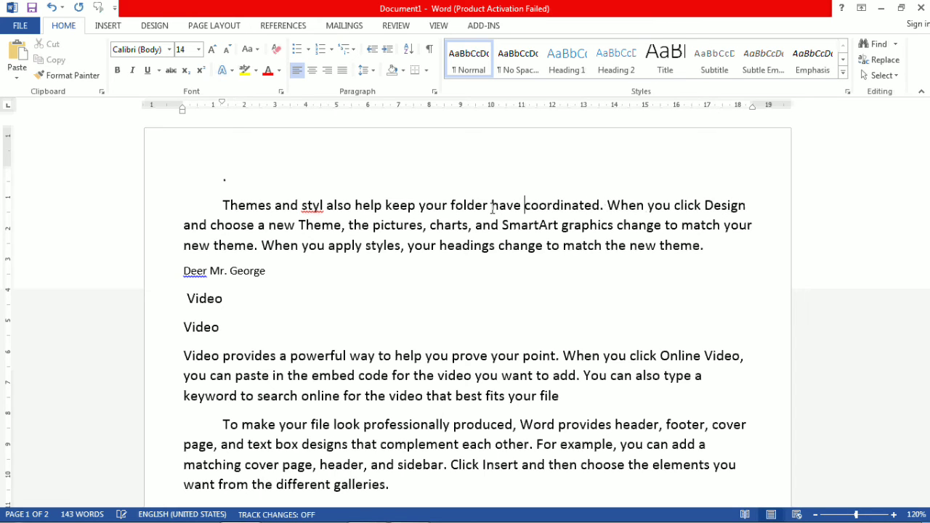
text(dhad)
key(BackSpace)
key(BackSpace)
key(BackSpace)
key(BackSpace)
text(a)
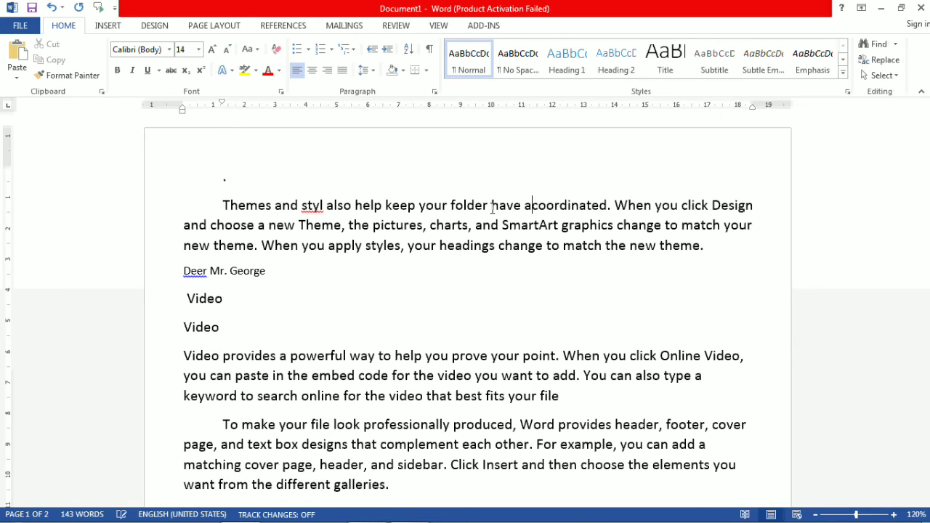
text(re)
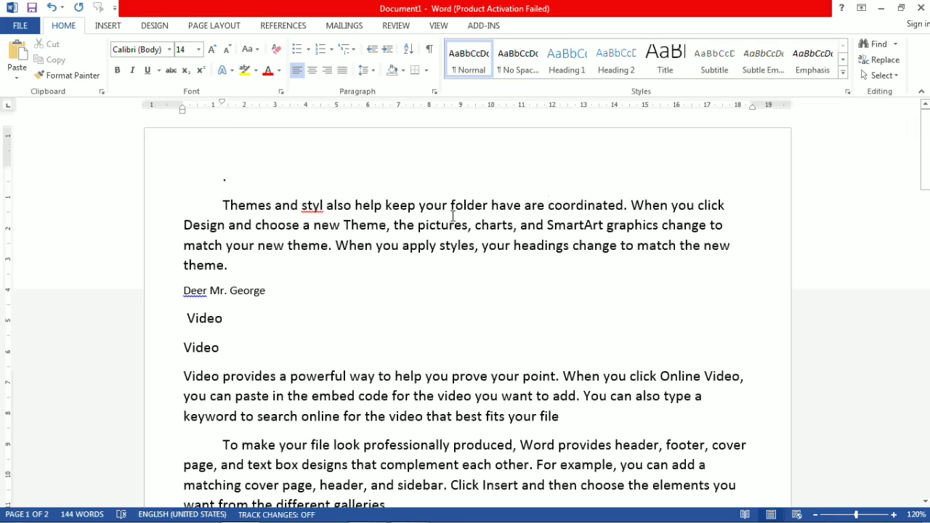
Step: Add extra space between "coordinated" and the period in the first sentence
double_click(544, 220)
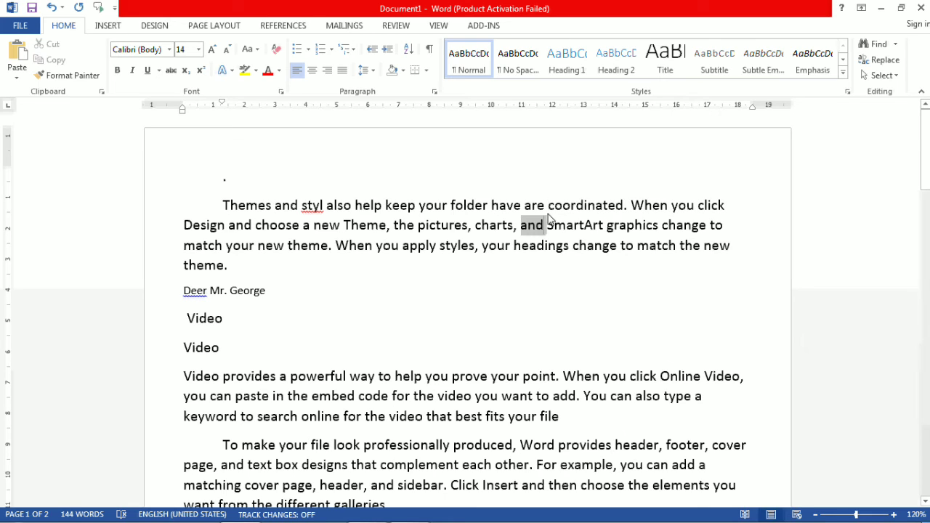
click(625, 210)
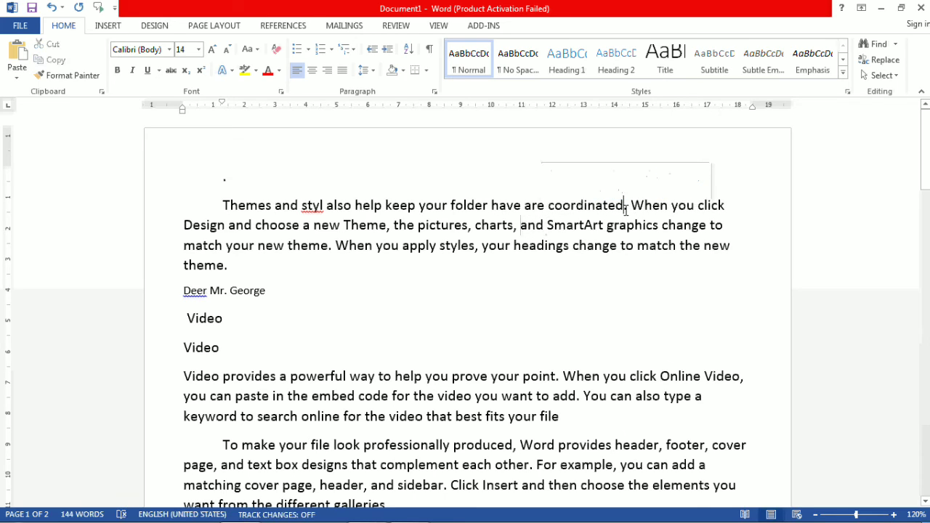
click(656, 244)
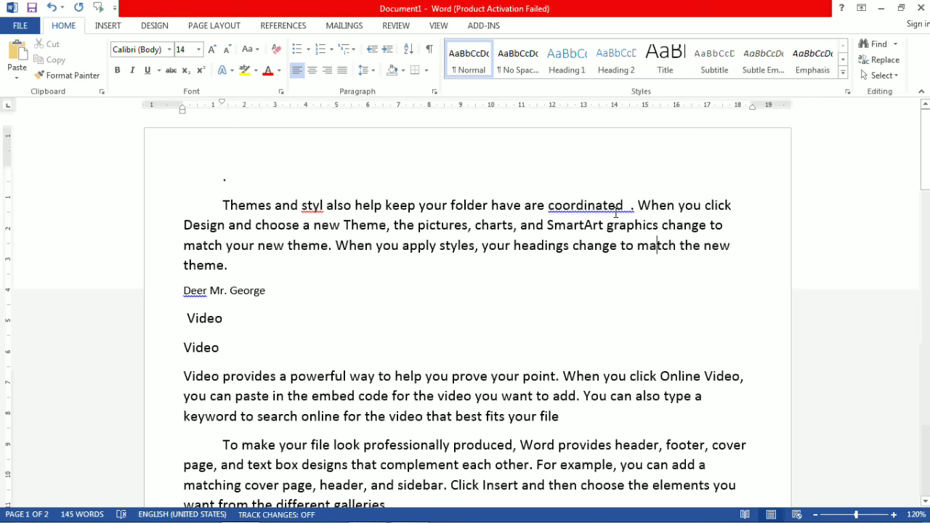
Step: Examine the flagged words "styl" in the first sentence and "Deer" in the greeting by selecting them
double_click(312, 205)
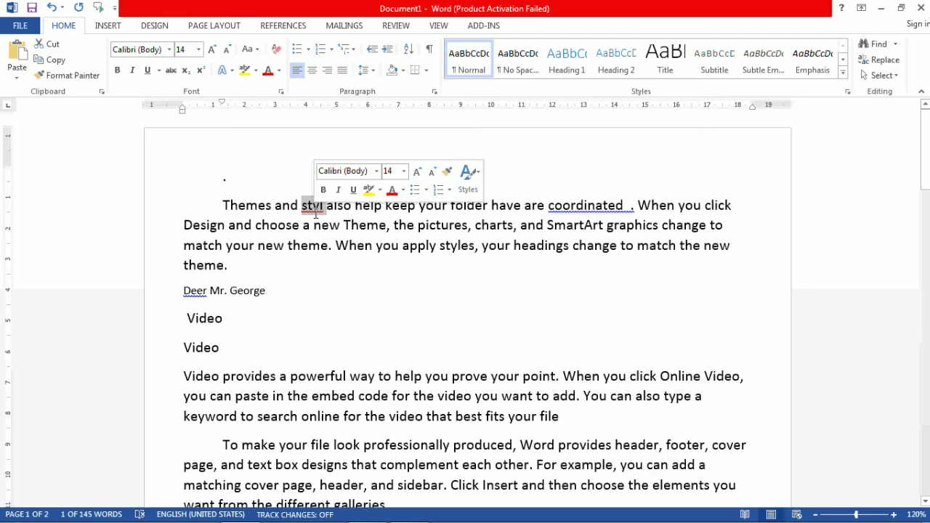
double_click(193, 292)
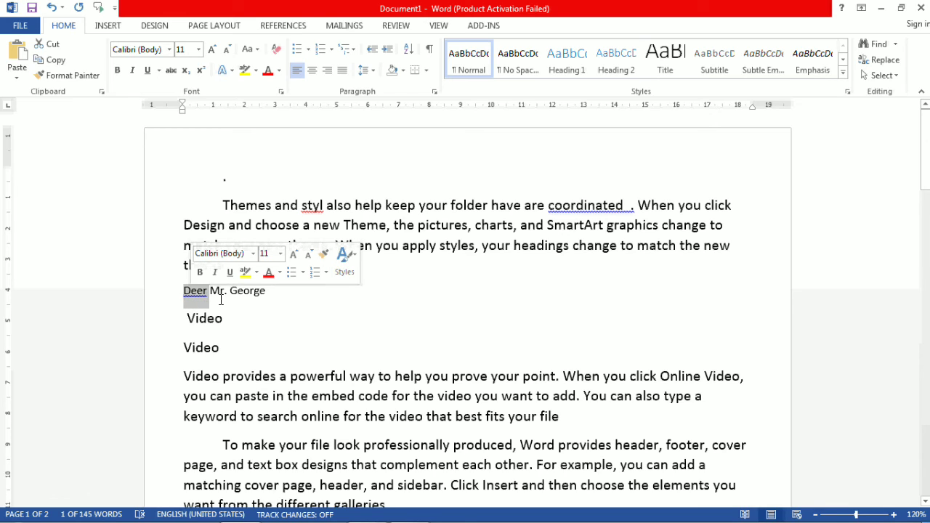
click(219, 294)
double_click(192, 290)
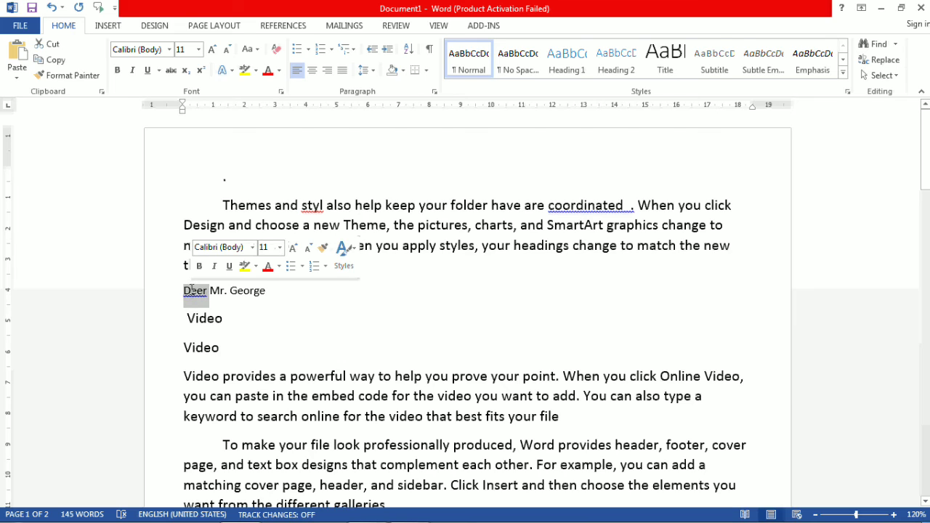
click(210, 306)
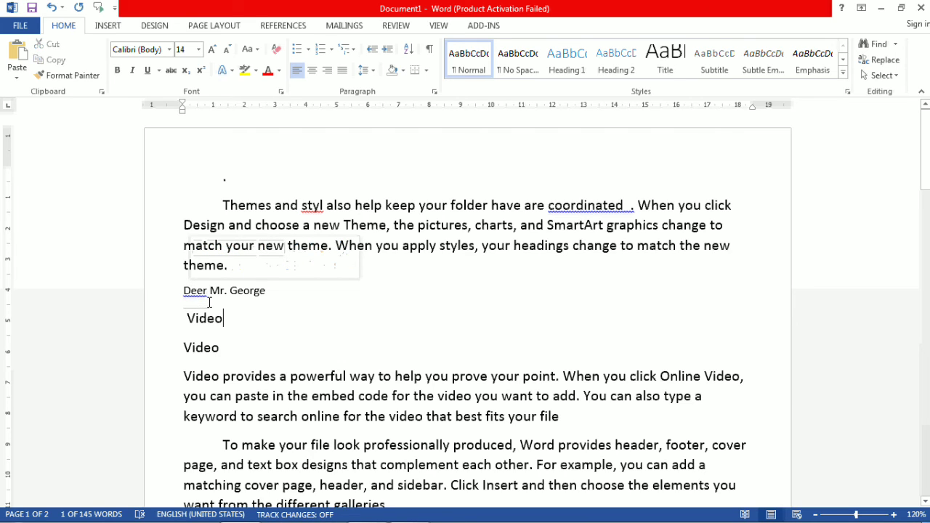
double_click(199, 291)
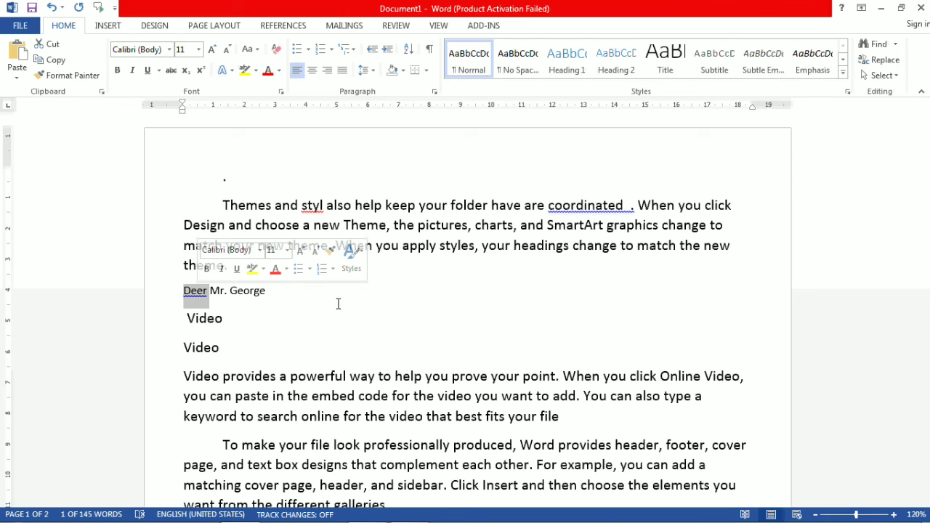
click(338, 304)
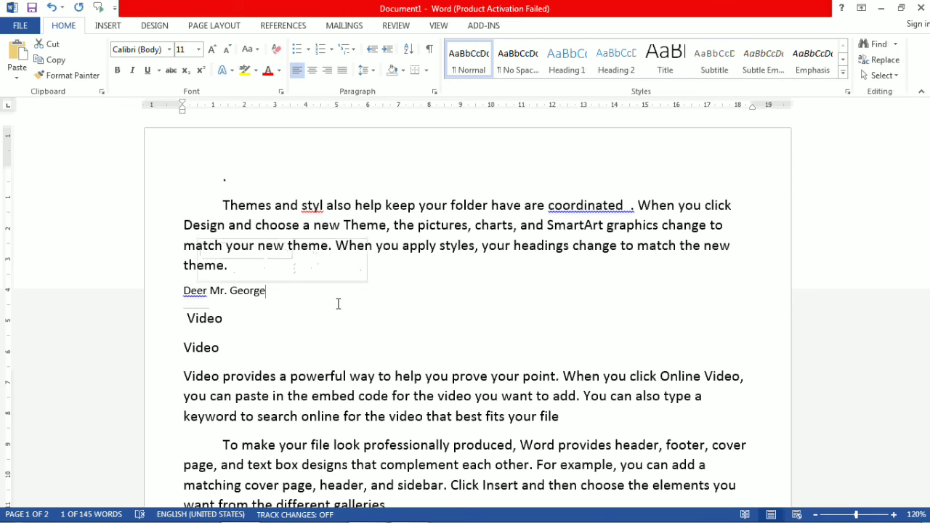
Step: Correct the misspelled "styl" in the first sentence with the spelling suggestion "style"
right_click(310, 206)
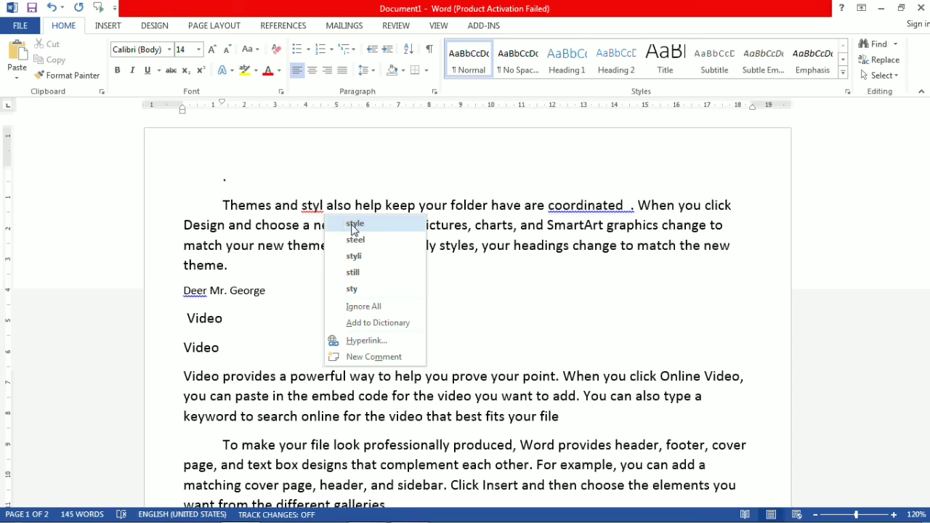
click(313, 210)
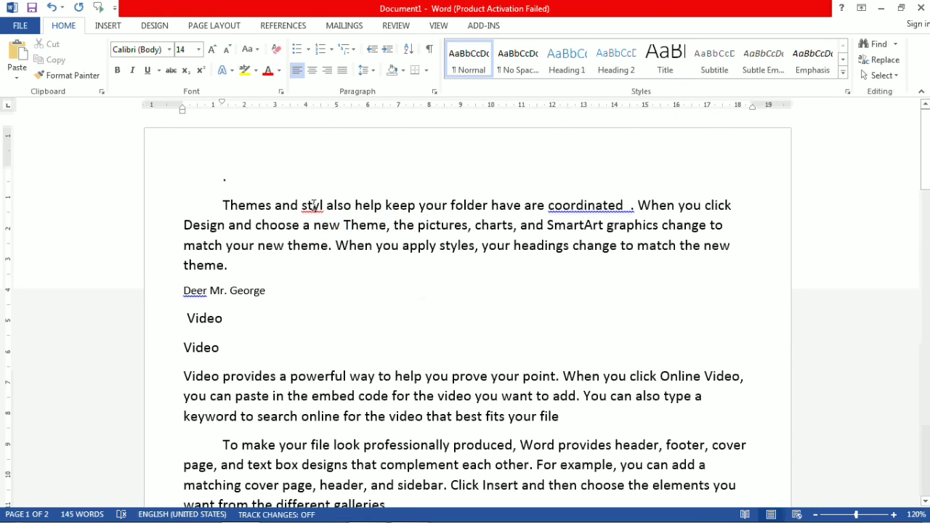
right_click(311, 206)
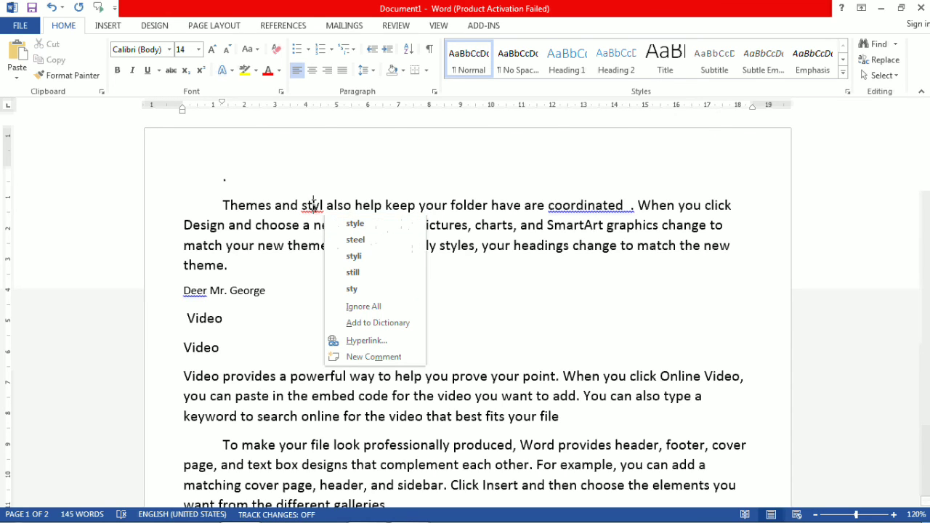
click(355, 223)
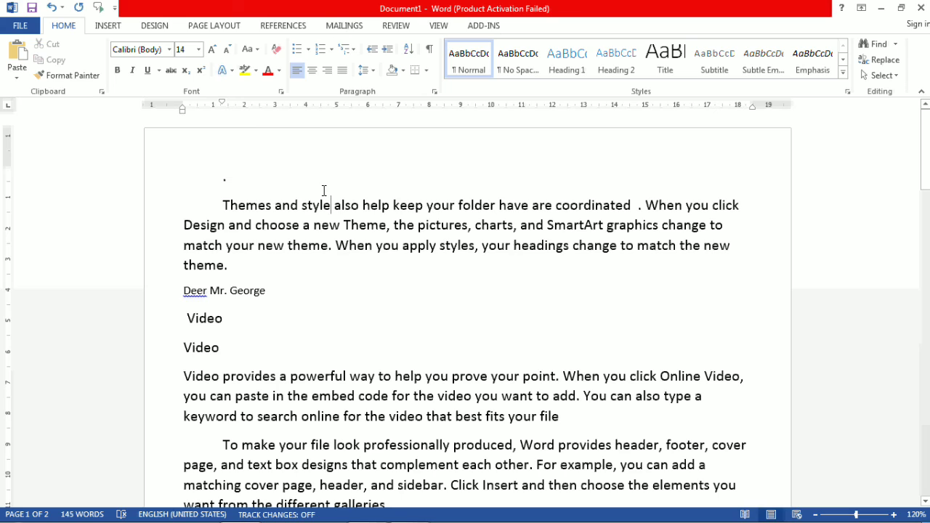
Step: Apply the suggested corrections "Dear" for the flagged greeting word and "coordinated." for the spacing error in the first sentence
right_click(194, 295)
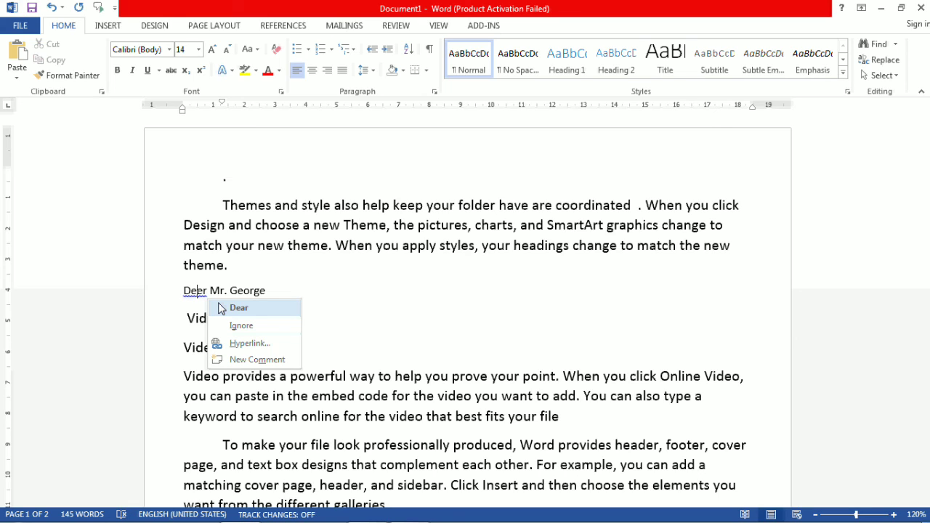
click(239, 308)
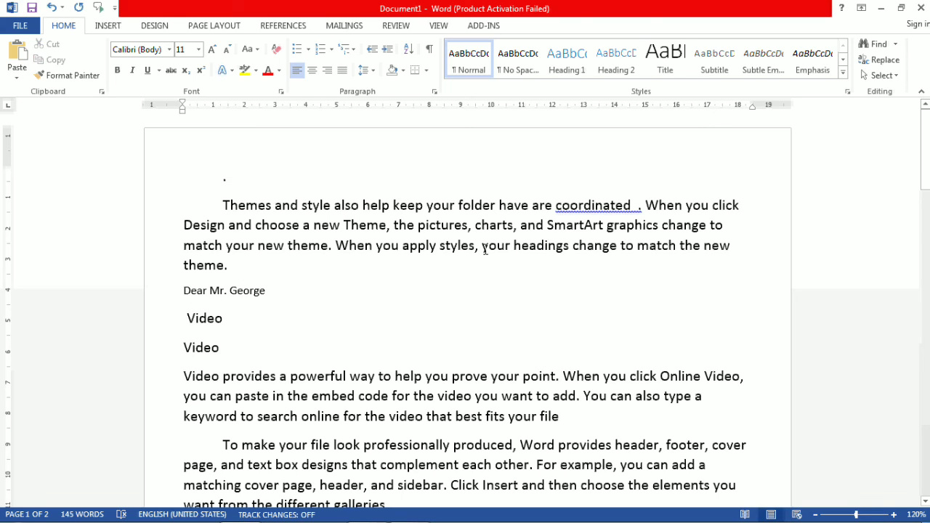
right_click(601, 208)
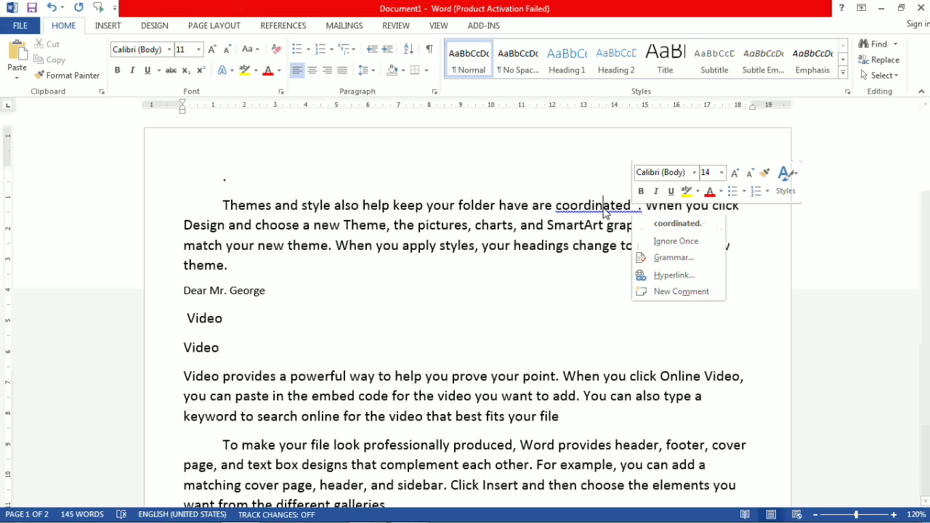
click(658, 222)
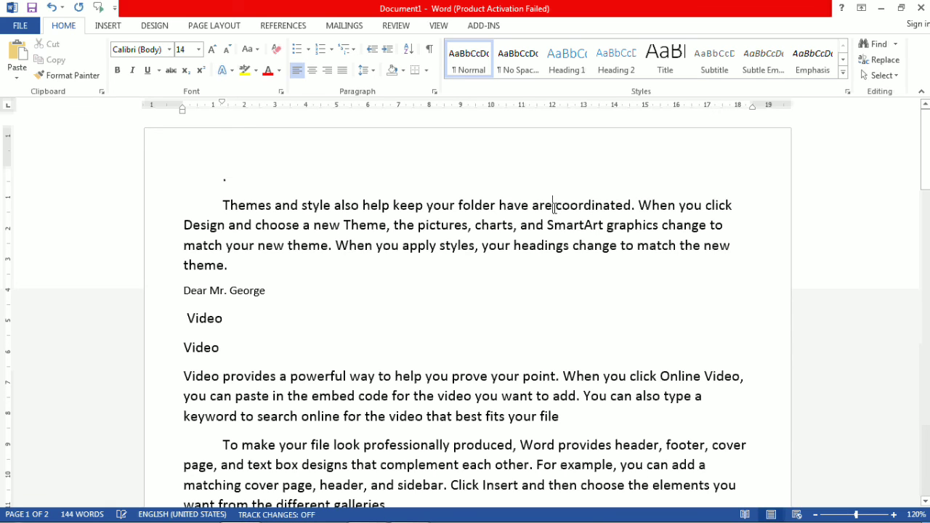
Step: Delete the words "have are" before "coordinated" in the first sentence
key(BackSpace)
key(BackSpace)
key(BackSpace)
key(BackSpace)
key(BackSpace)
key(BackSpace)
key(BackSpace)
key(BackSpace)
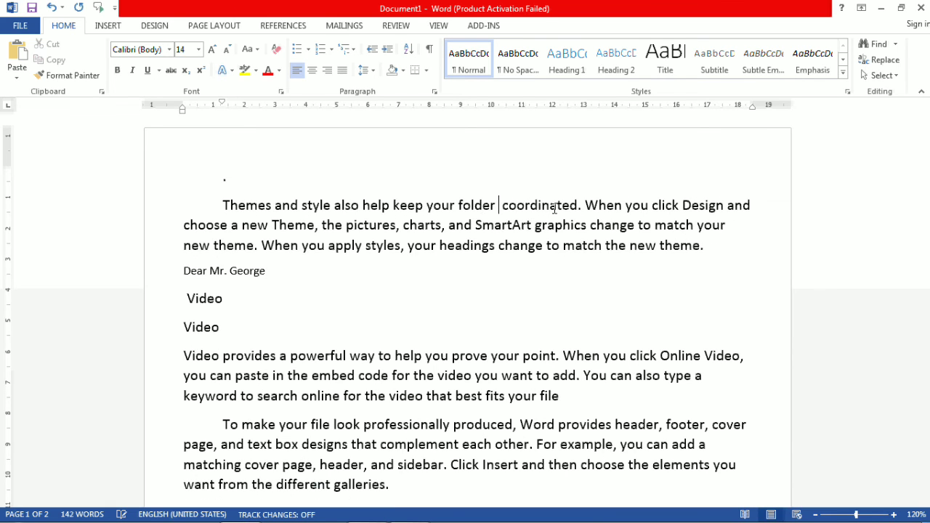